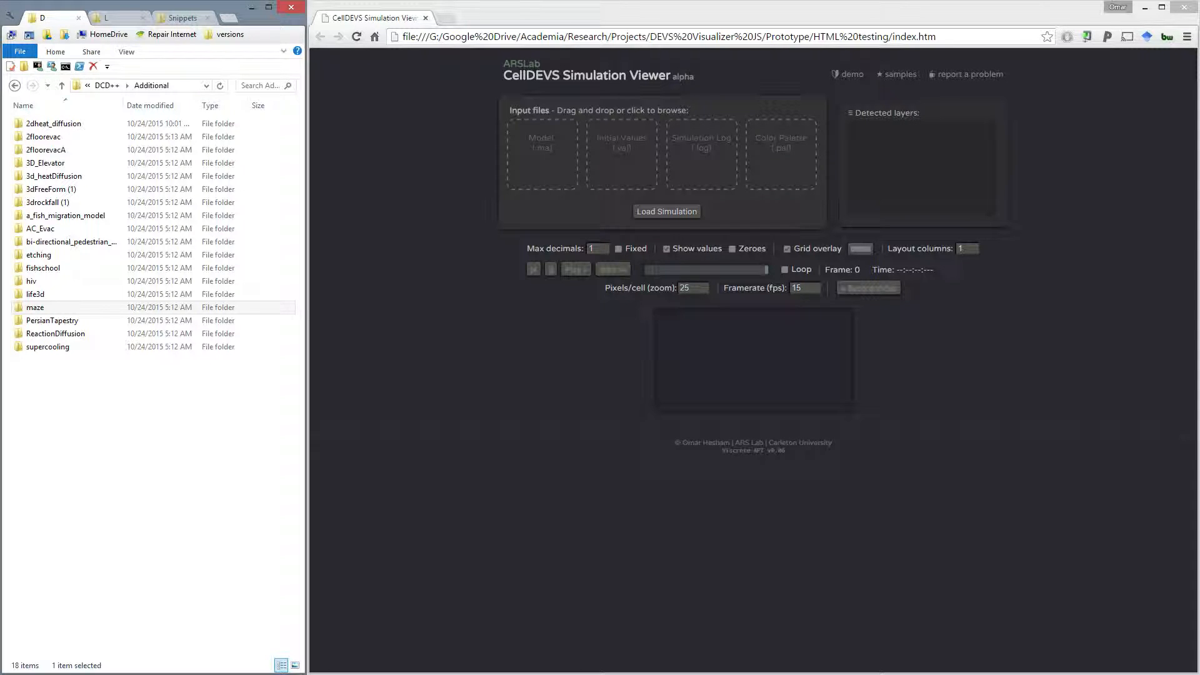
# - From the maze folder, supply maze1.pal as color palette, mazeLOG1.log as simulation log and mazeMA1.ma as model in the viewer's input files
pyautogui.click(62, 308)
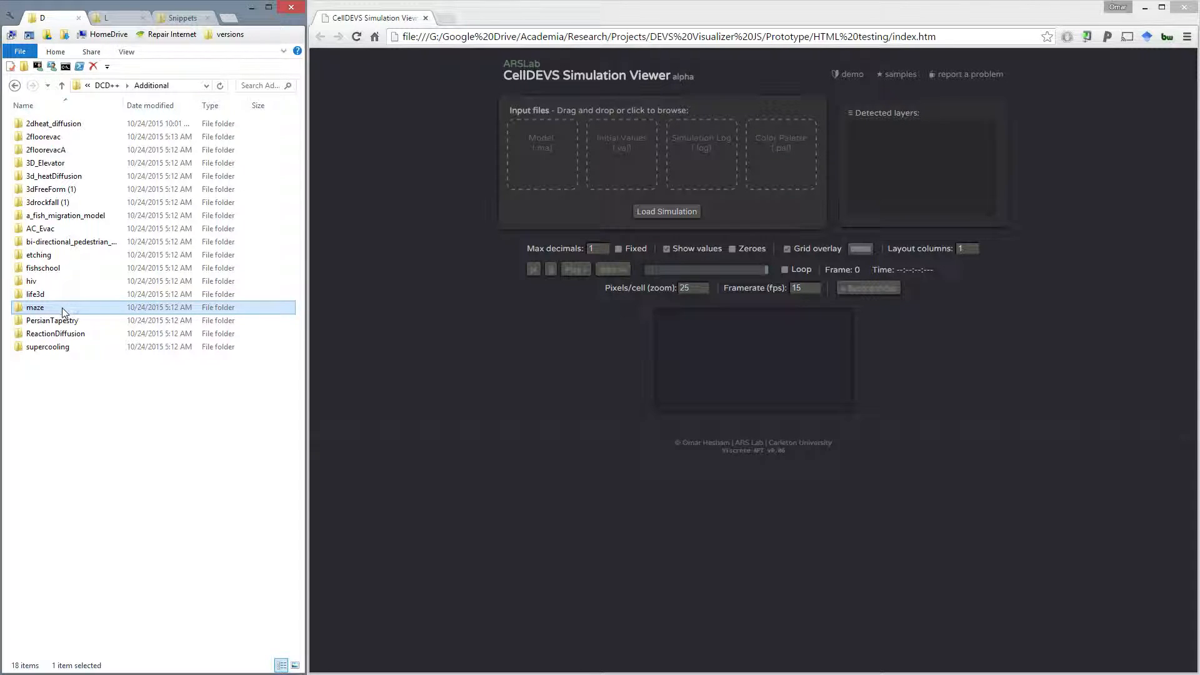
pyautogui.doubleClick(62, 307)
pyautogui.moveTo(47, 177); pyautogui.dragTo(779, 147)
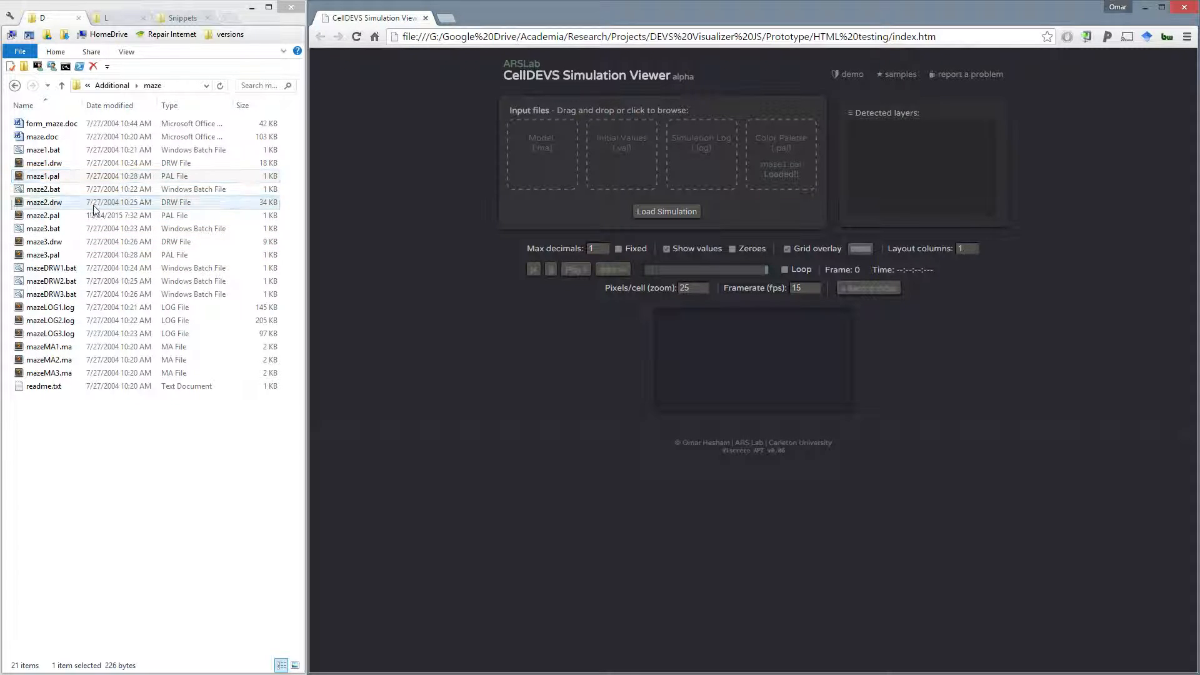
pyautogui.moveTo(63, 308); pyautogui.dragTo(698, 142)
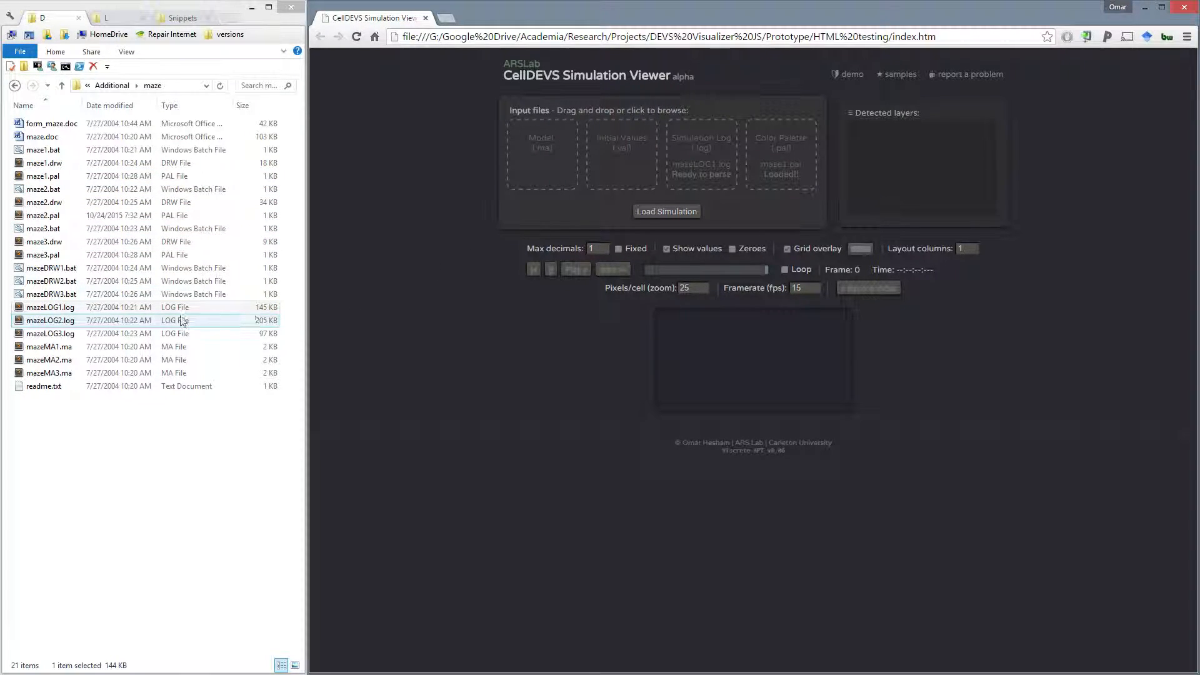
pyautogui.click(69, 347)
pyautogui.moveTo(376, 272); pyautogui.dragTo(534, 153)
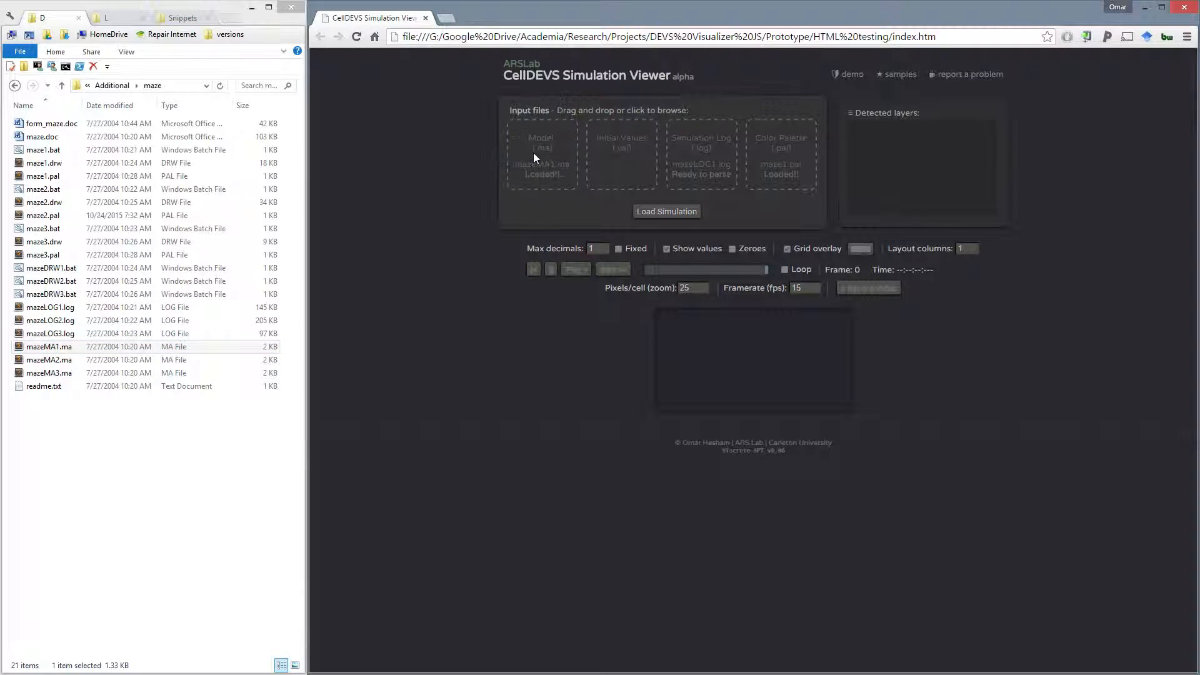
# - Load the maze simulation and play it through to its last frame
pyautogui.click(668, 216)
pyautogui.scroll(-2, 437, 300)
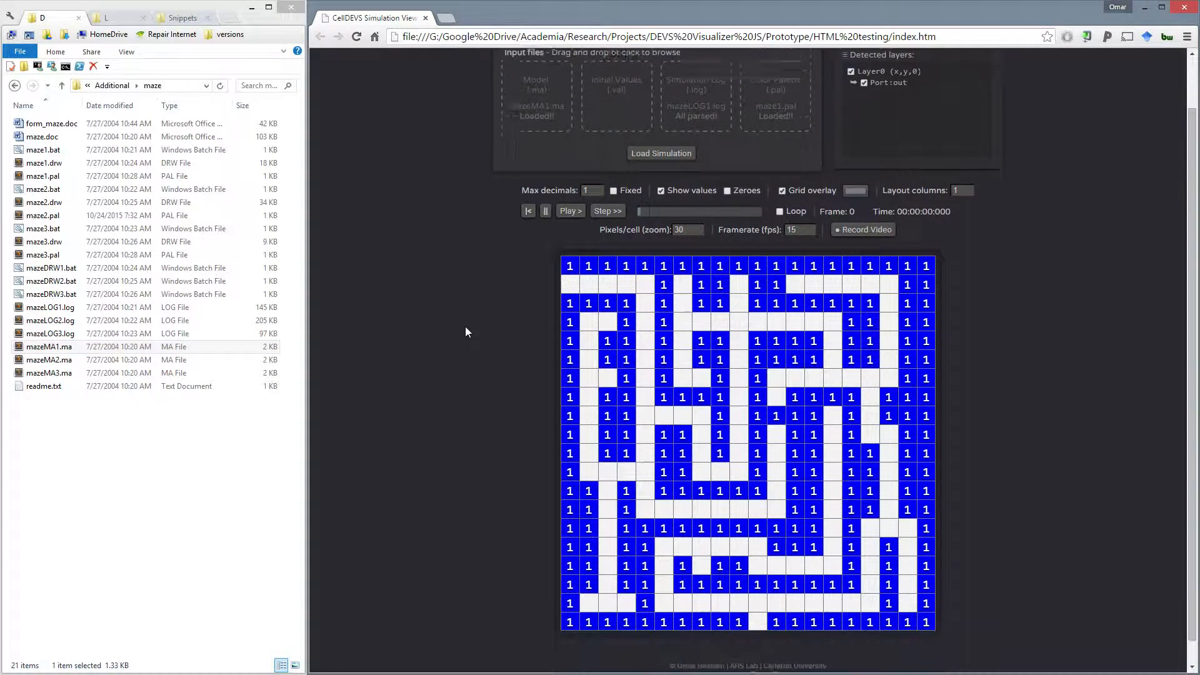
pyautogui.click(575, 190)
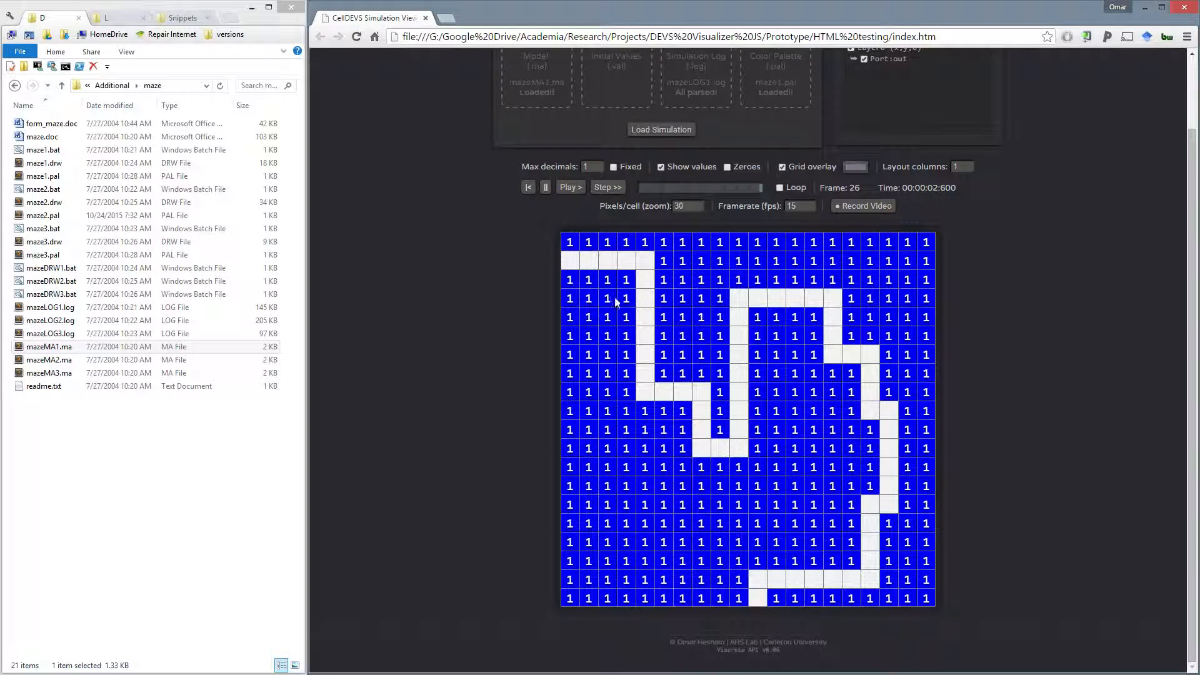
pyautogui.scroll(2, 510, 305)
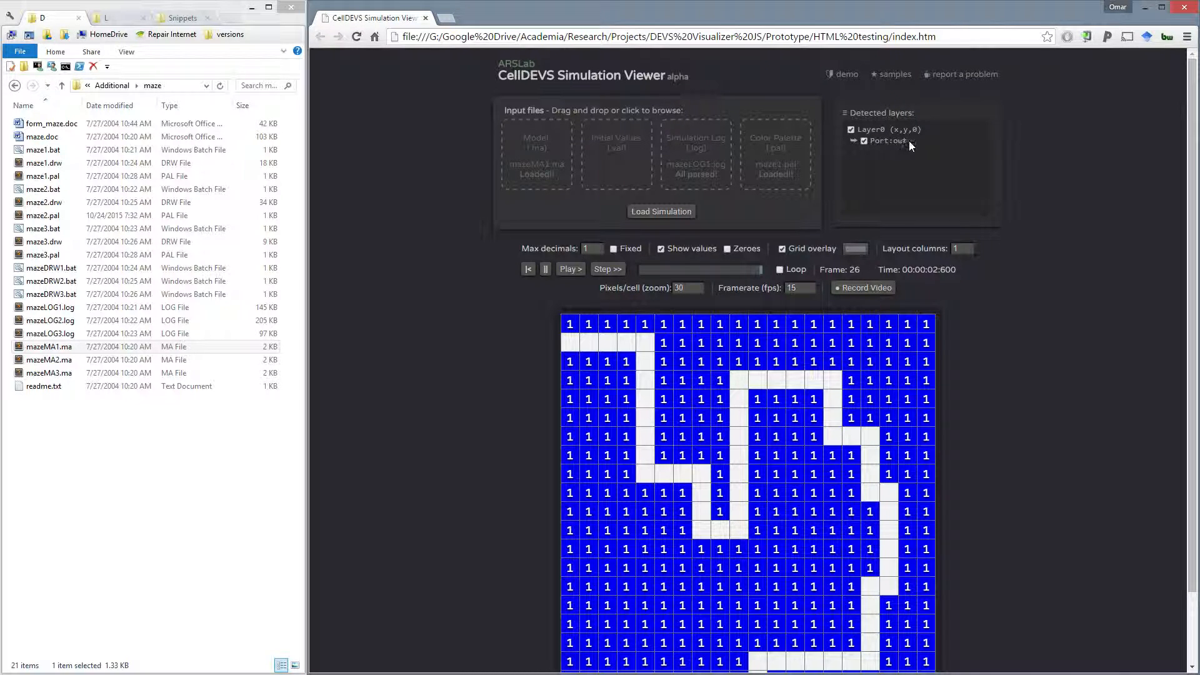
# - Replace the inputs with colors.pal, crowd.ma and crowd_RunB_.log from the Crowds folder and load the crowd simulation
pyautogui.click(116, 17)
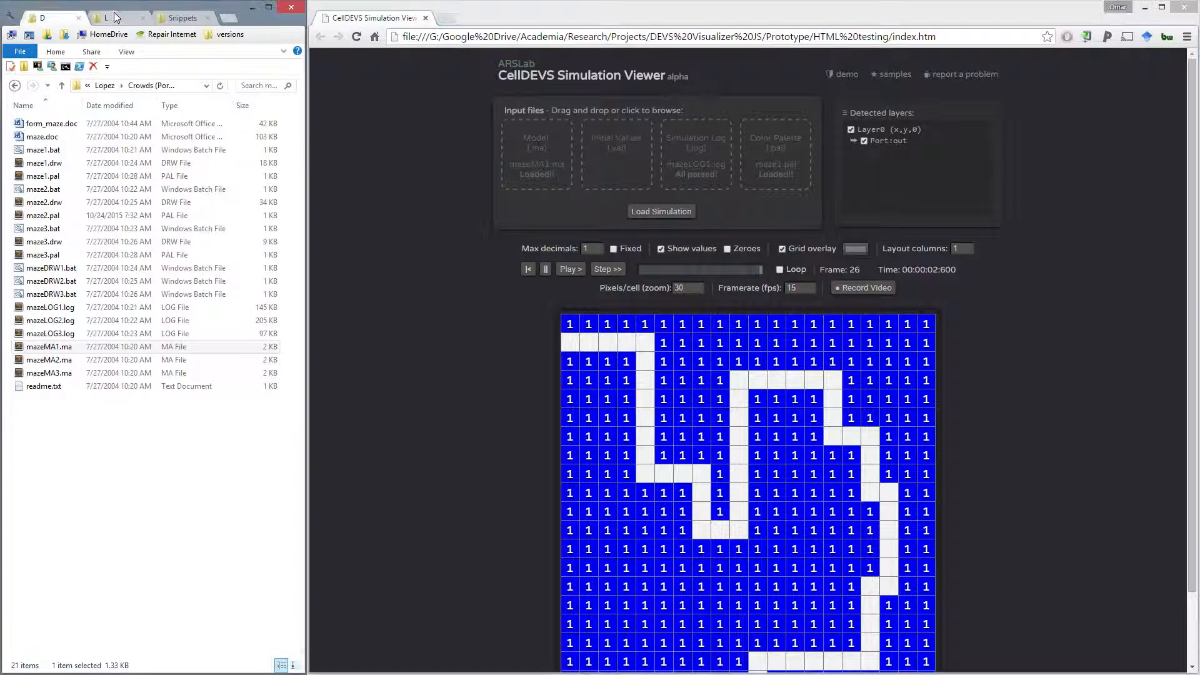
pyautogui.moveTo(42, 136); pyautogui.dragTo(544, 154)
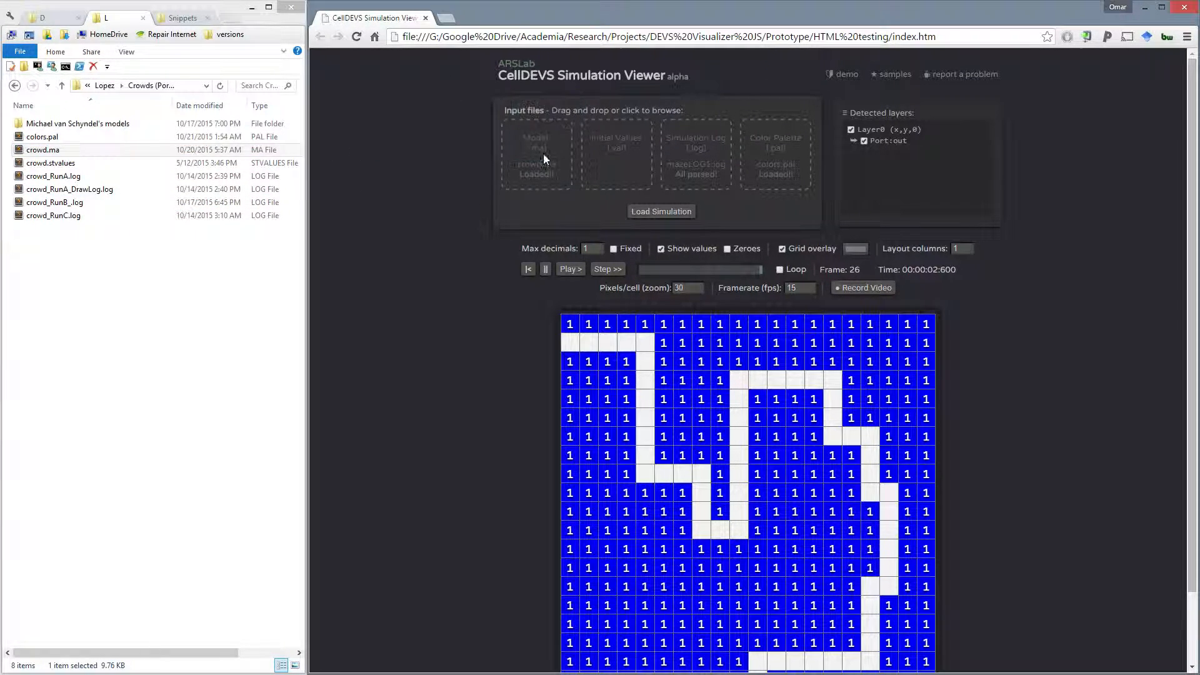
pyautogui.moveTo(62, 202); pyautogui.dragTo(687, 156)
pyautogui.click(659, 212)
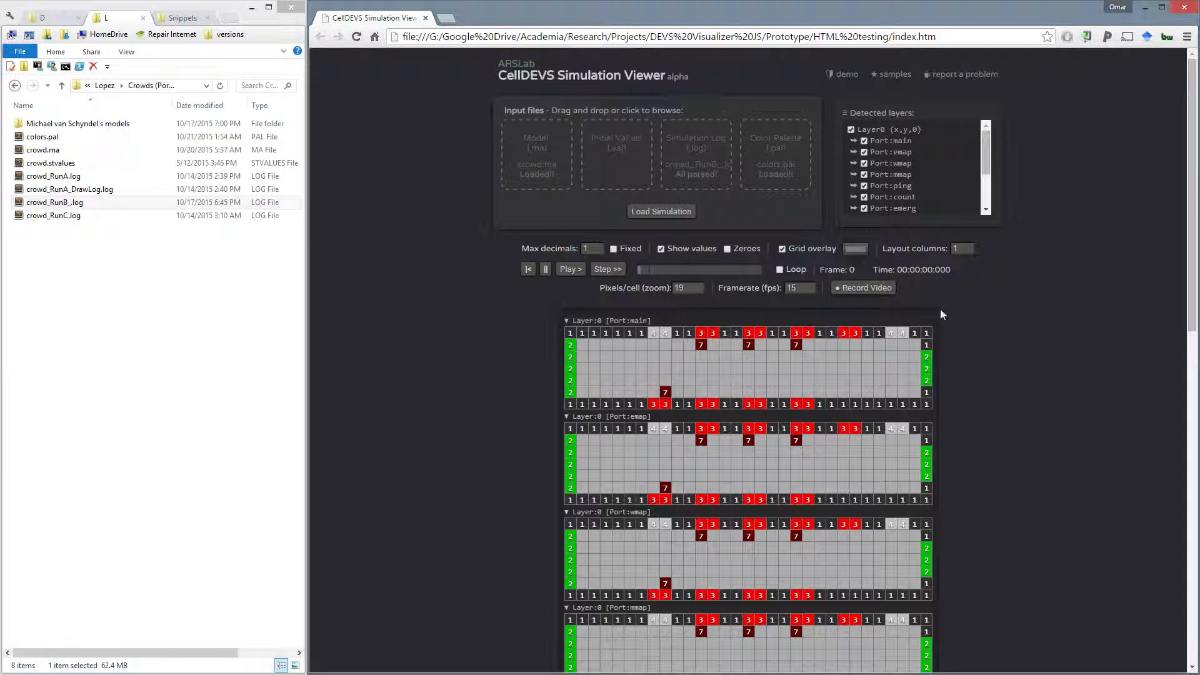
# - Look over the grids of all detected ports and start playing the crowd simulation
pyautogui.middleClick(1042, 373)
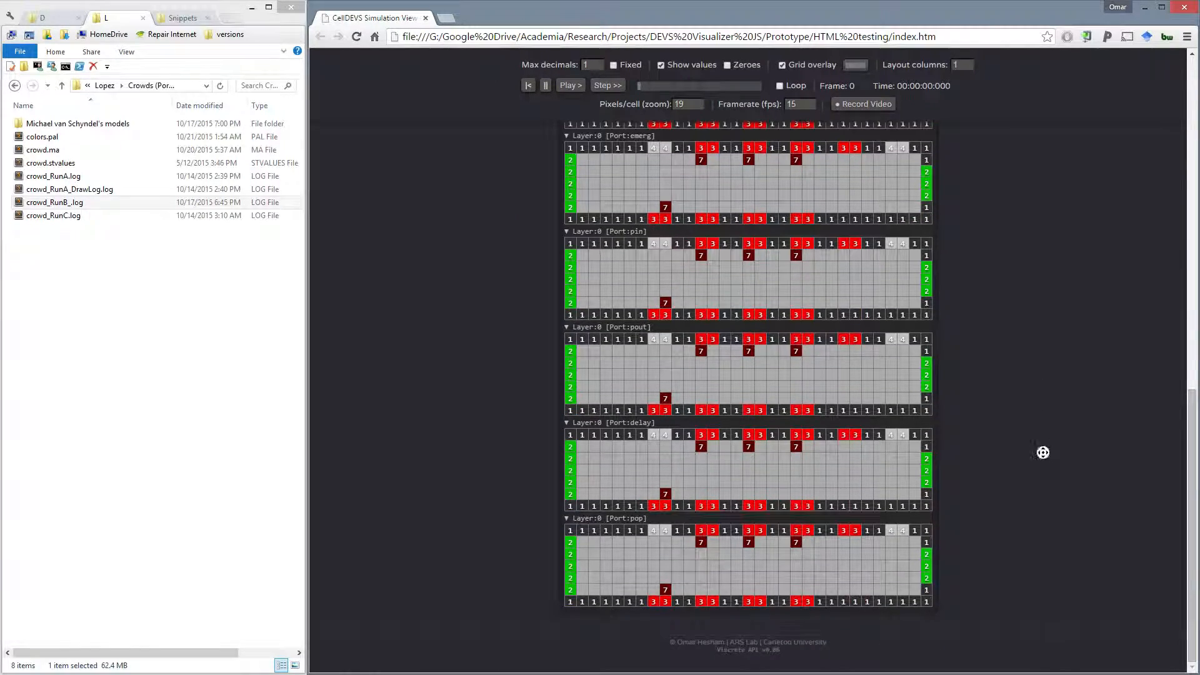
pyautogui.scroll(5, 898, 354)
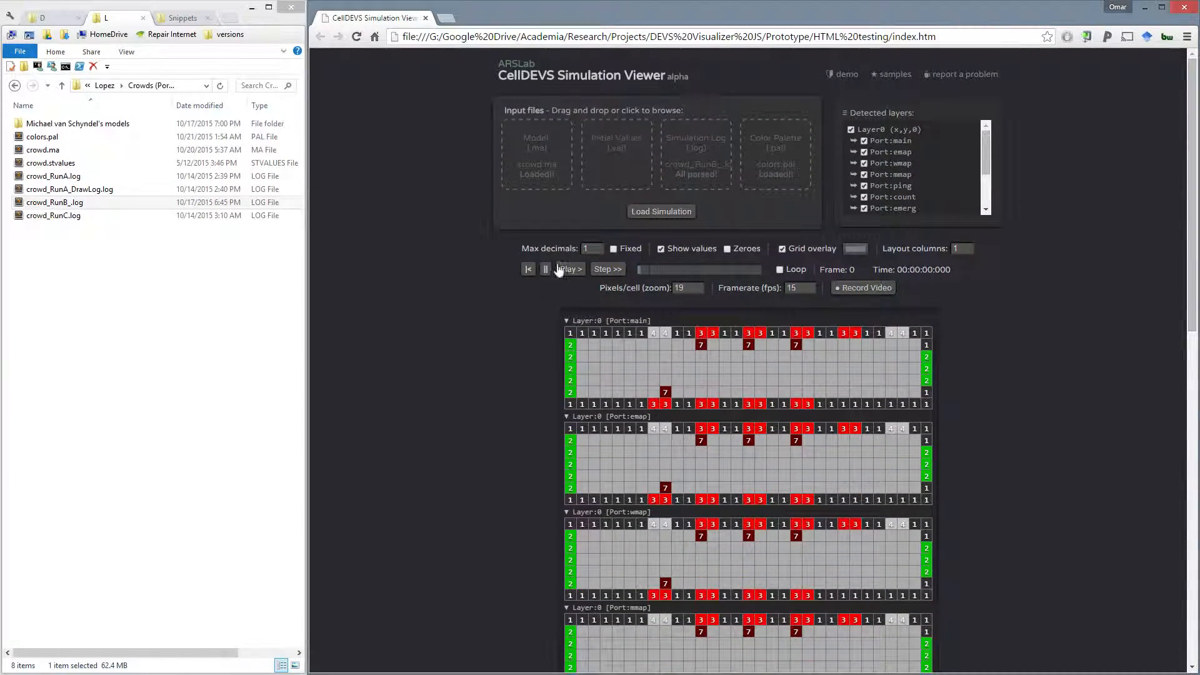
pyautogui.click(558, 270)
# - Examine how the main, map, ping, count, emerg, pin, pout, delay and pop port grids change during playback
pyautogui.middleClick(509, 420)
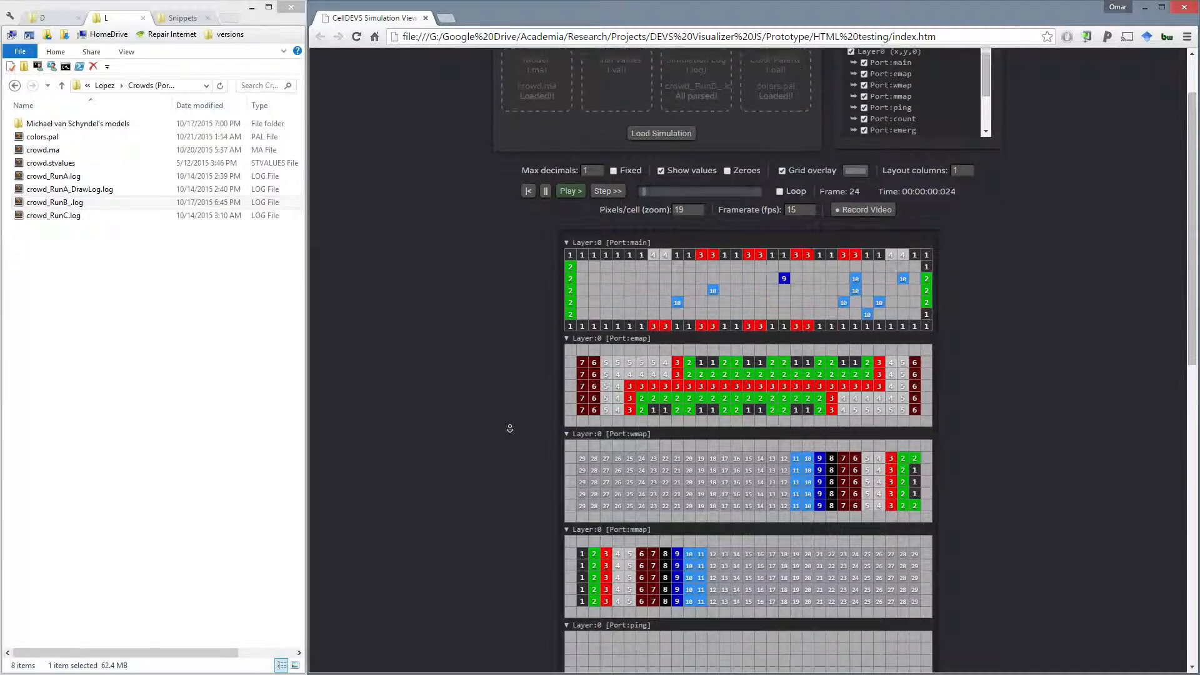
pyautogui.scroll(-1, 519, 453)
pyautogui.scroll(2, 517, 404)
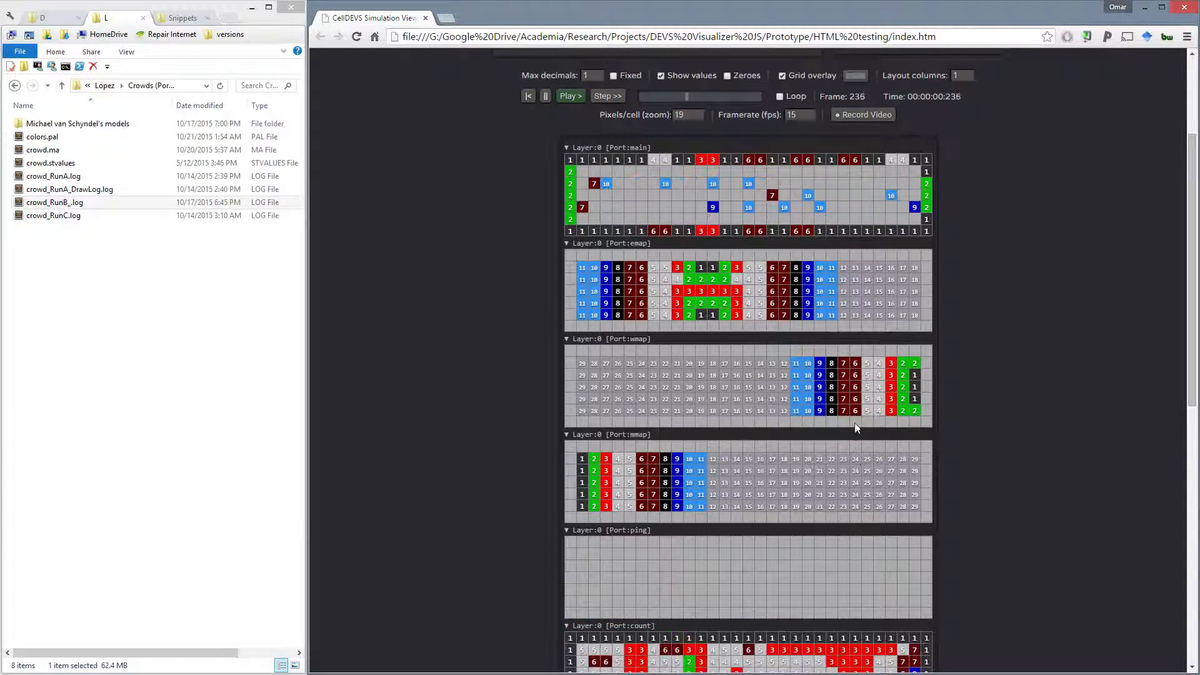
pyautogui.scroll(1, 981, 388)
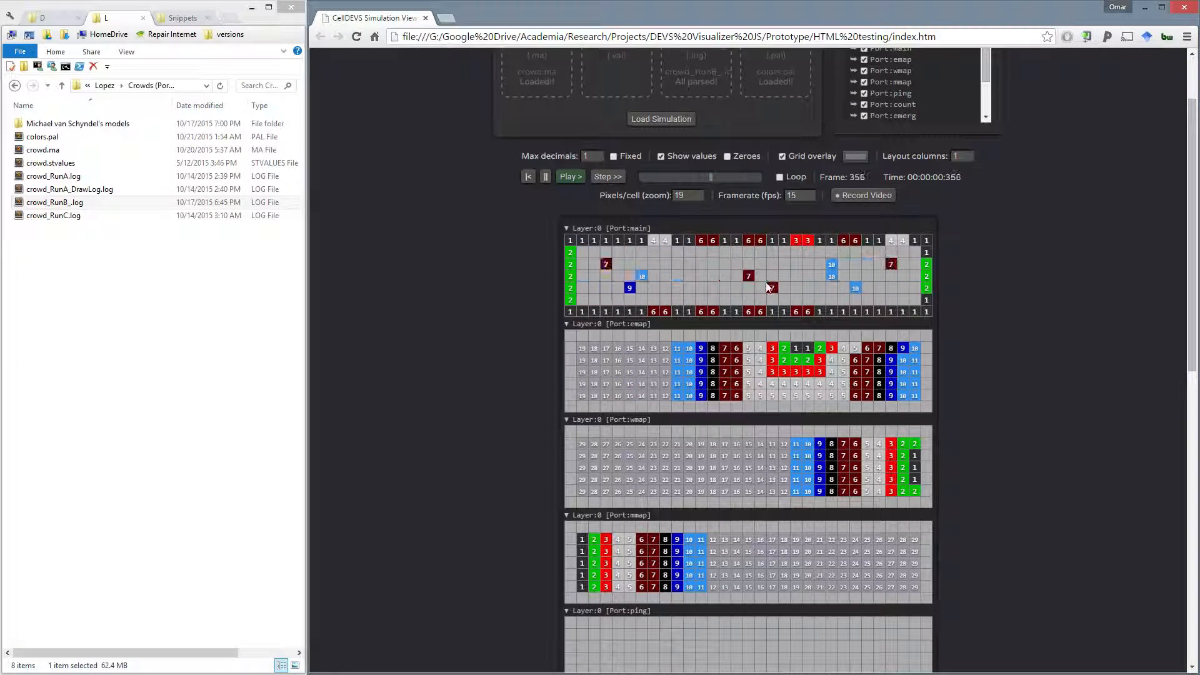
pyautogui.scroll(-1, 940, 384)
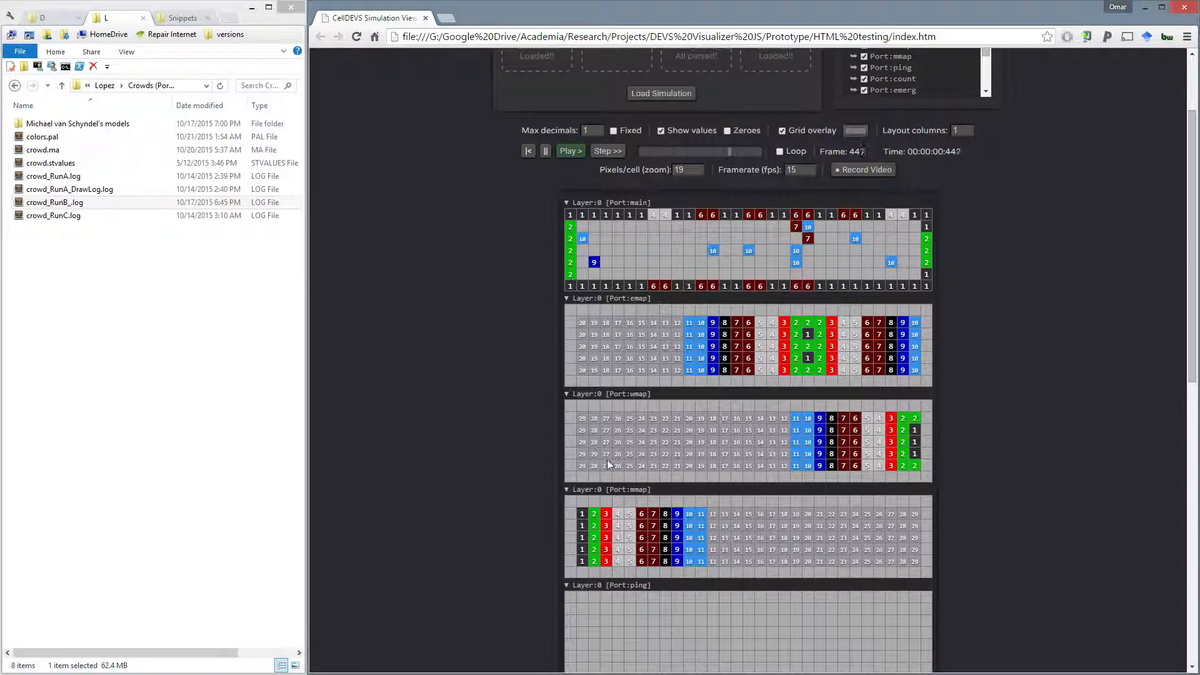
pyautogui.scroll(2, 1025, 461)
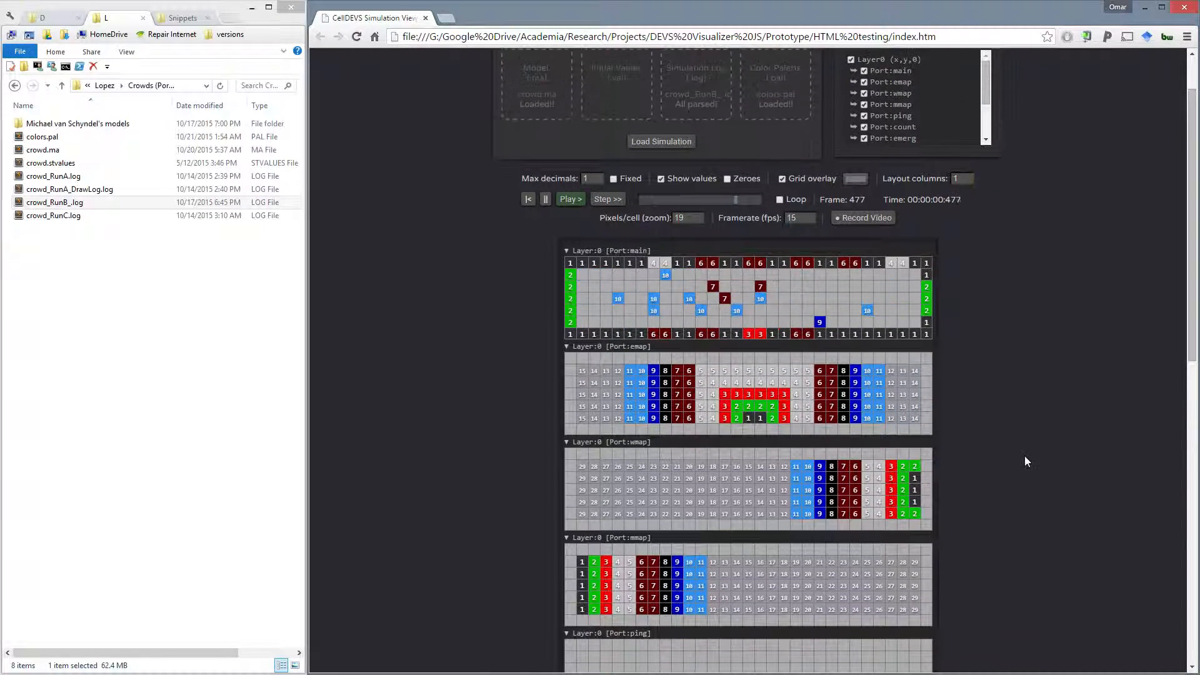
pyautogui.scroll(-10, 1037, 384)
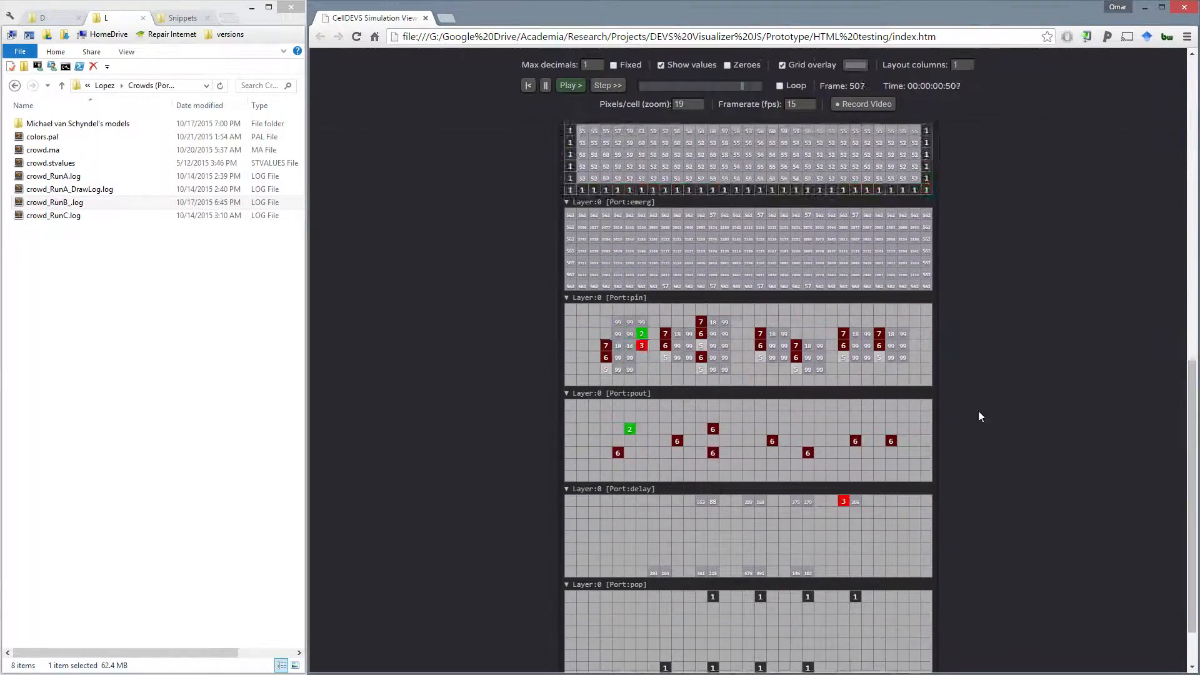
pyautogui.scroll(-1, 858, 390)
pyautogui.scroll(1, 962, 400)
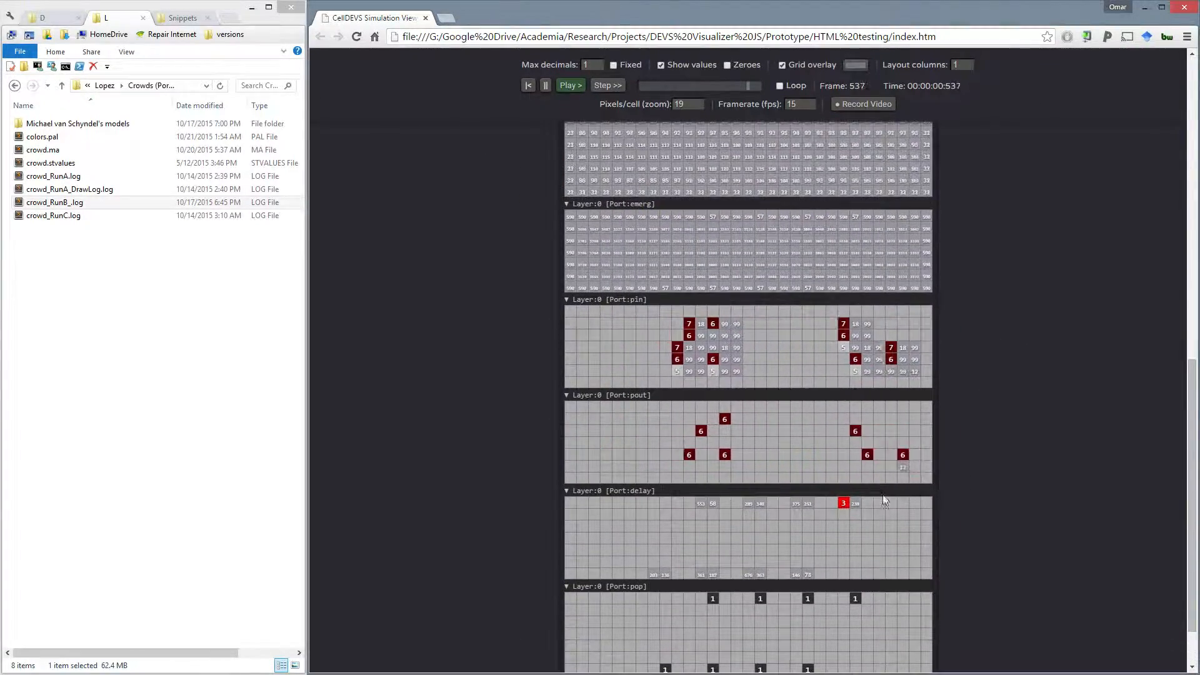
pyautogui.scroll(1, 987, 296)
pyautogui.scroll(10, 987, 295)
pyautogui.scroll(-3, 942, 226)
pyautogui.scroll(3, 958, 152)
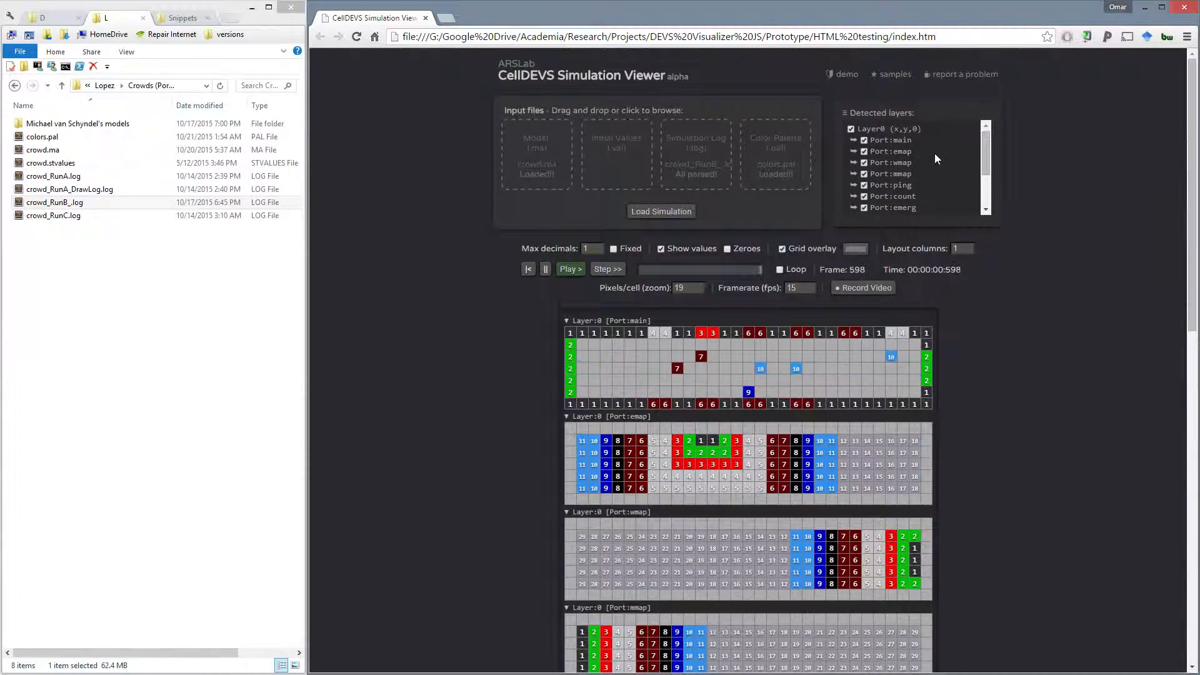
# - Hide the ping, count, emerg, pin, pout, delay, pop and out ports, keeping main, emap, wmap and mmap displayed
pyautogui.scroll(-3, 930, 156)
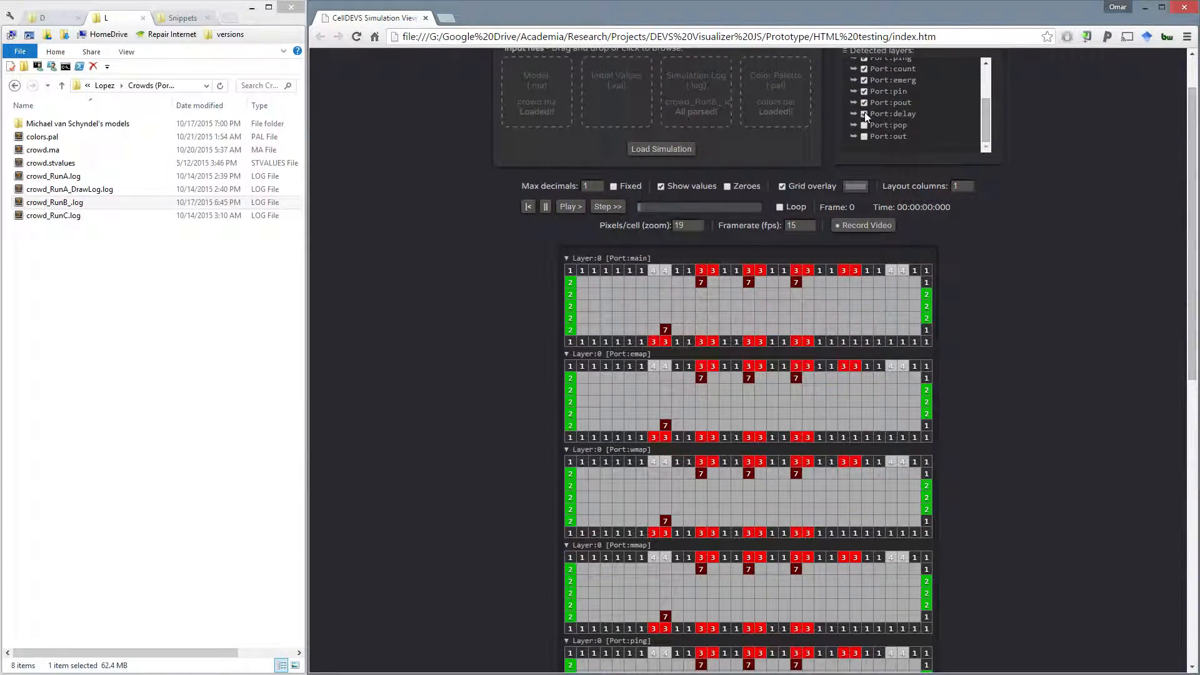
pyautogui.scroll(3, 878, 99)
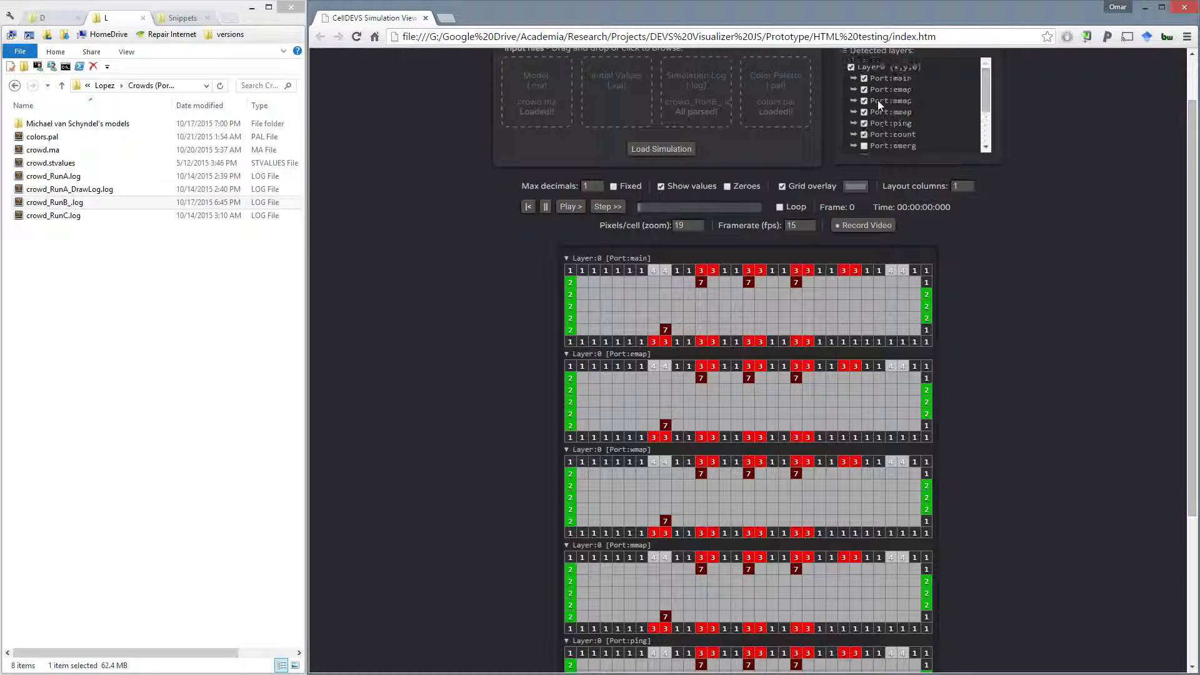
pyautogui.click(865, 121)
pyautogui.click(865, 134)
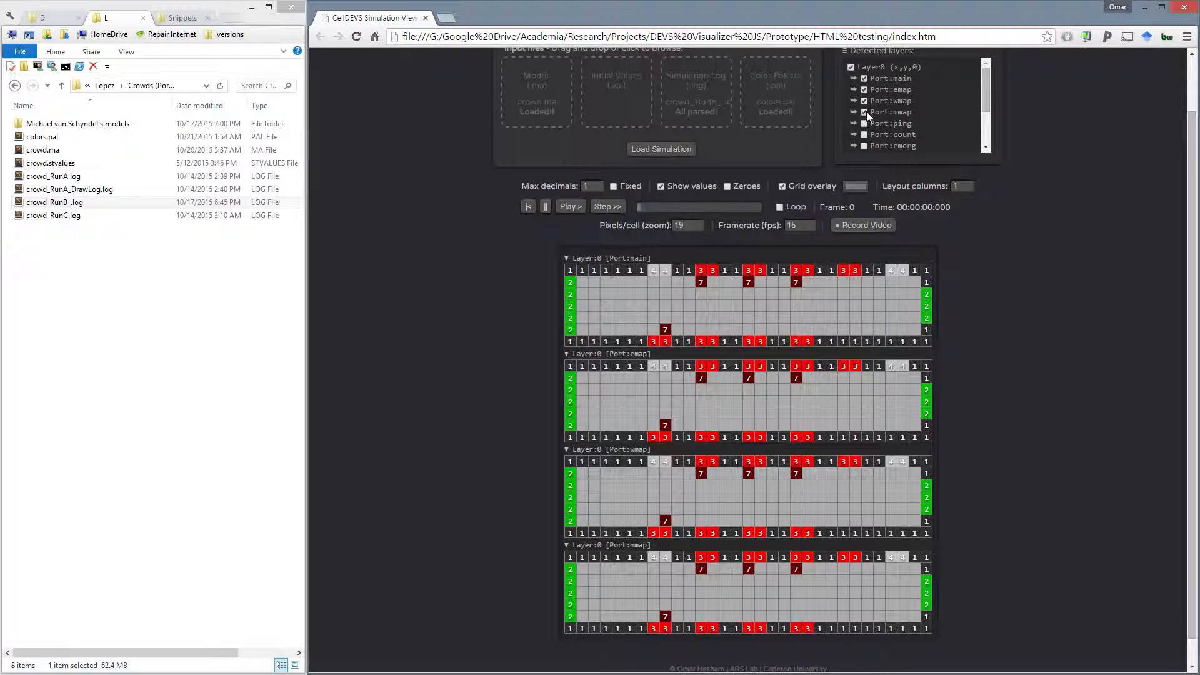
pyautogui.click(865, 112)
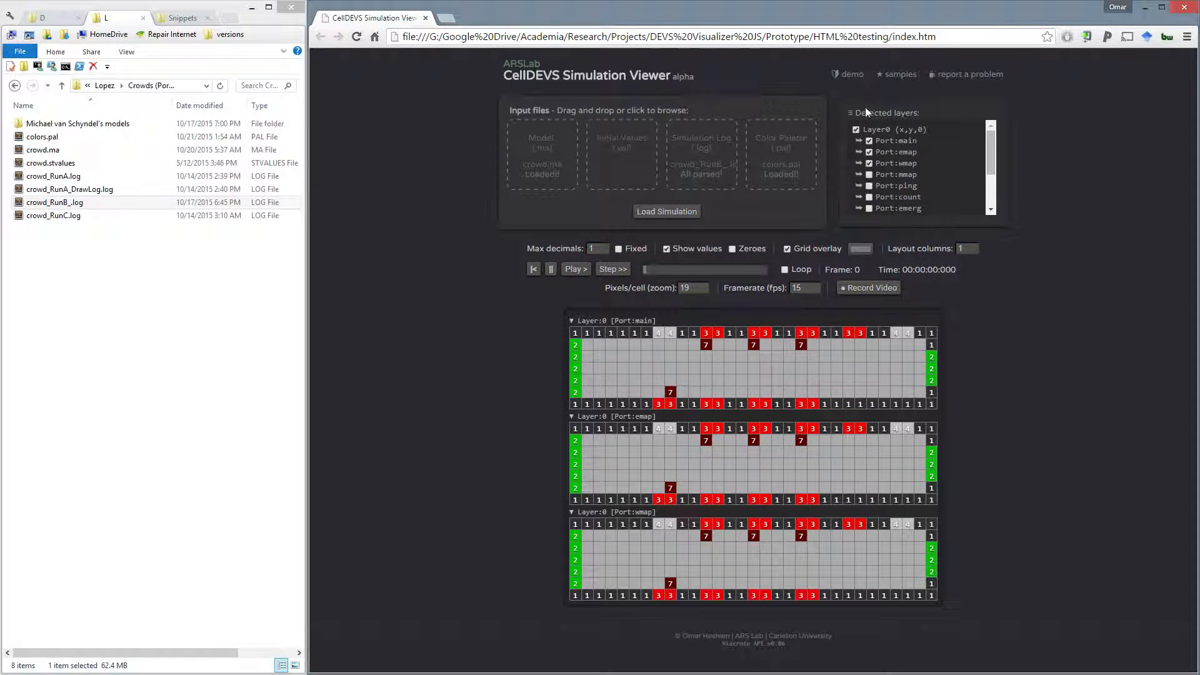
pyautogui.click(869, 175)
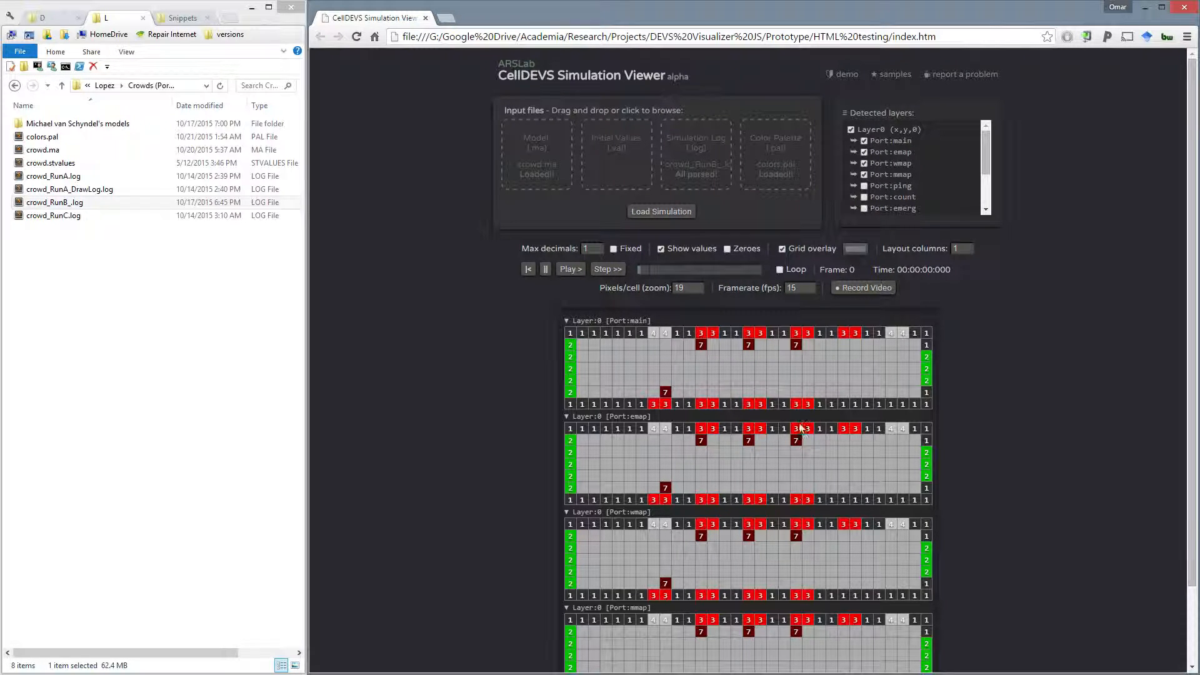
# - Arrange the displayed port grids in 2 layout columns
pyautogui.scroll(-3, 956, 415)
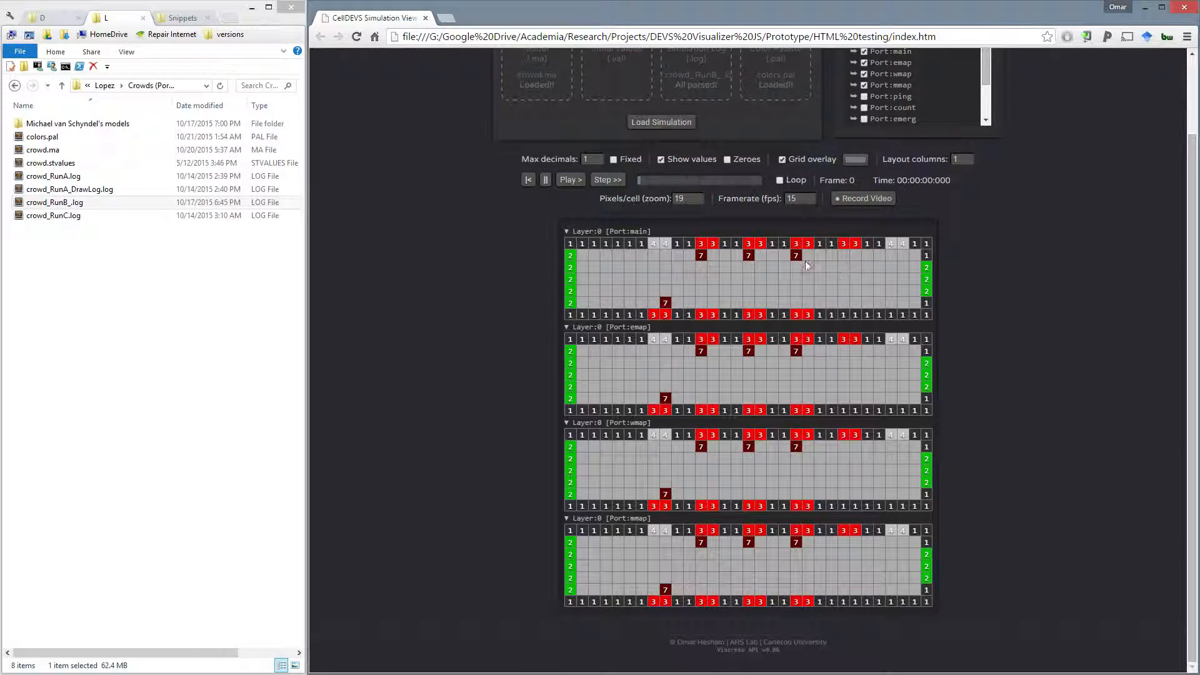
pyautogui.click(969, 157)
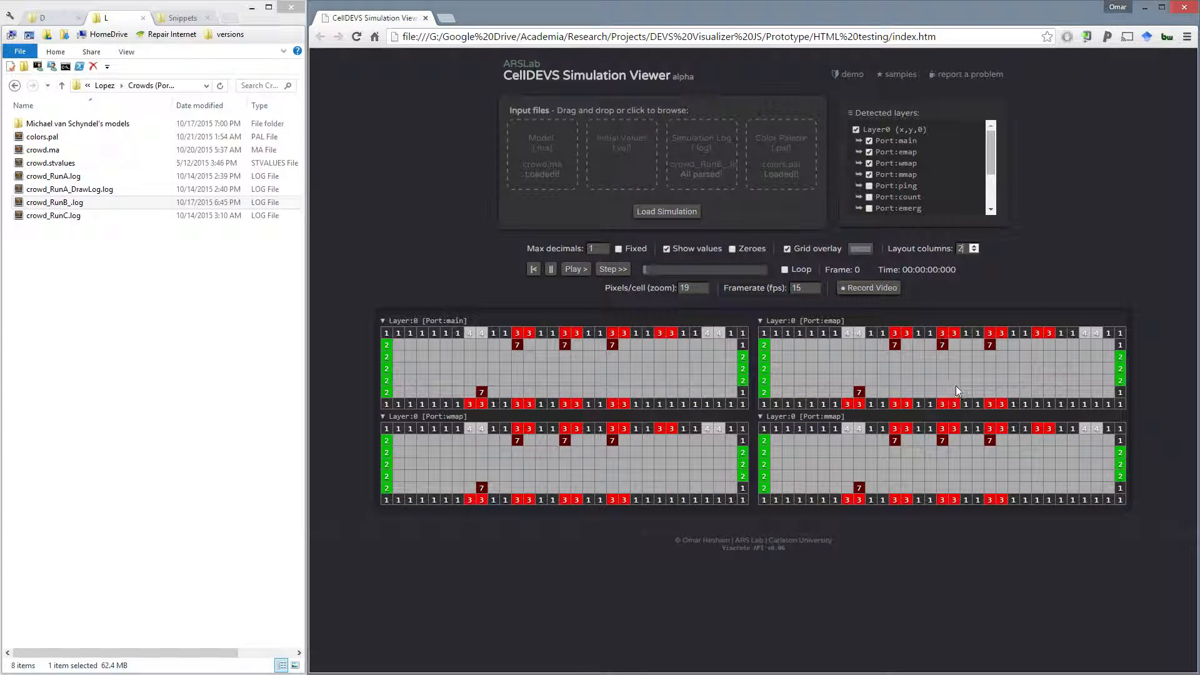
# - Set the zoom to 32 pixels per cell and look across the enlarged port grids
pyautogui.click(704, 284)
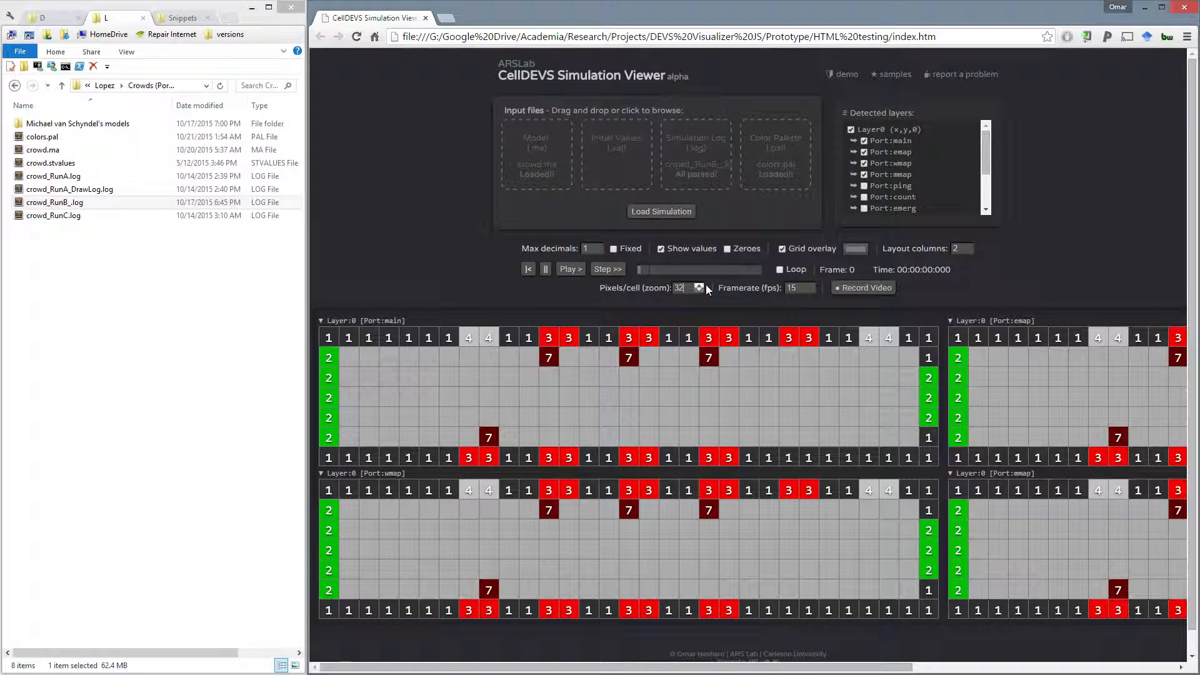
pyautogui.middleClick(761, 330)
pyautogui.middleClick(884, 334)
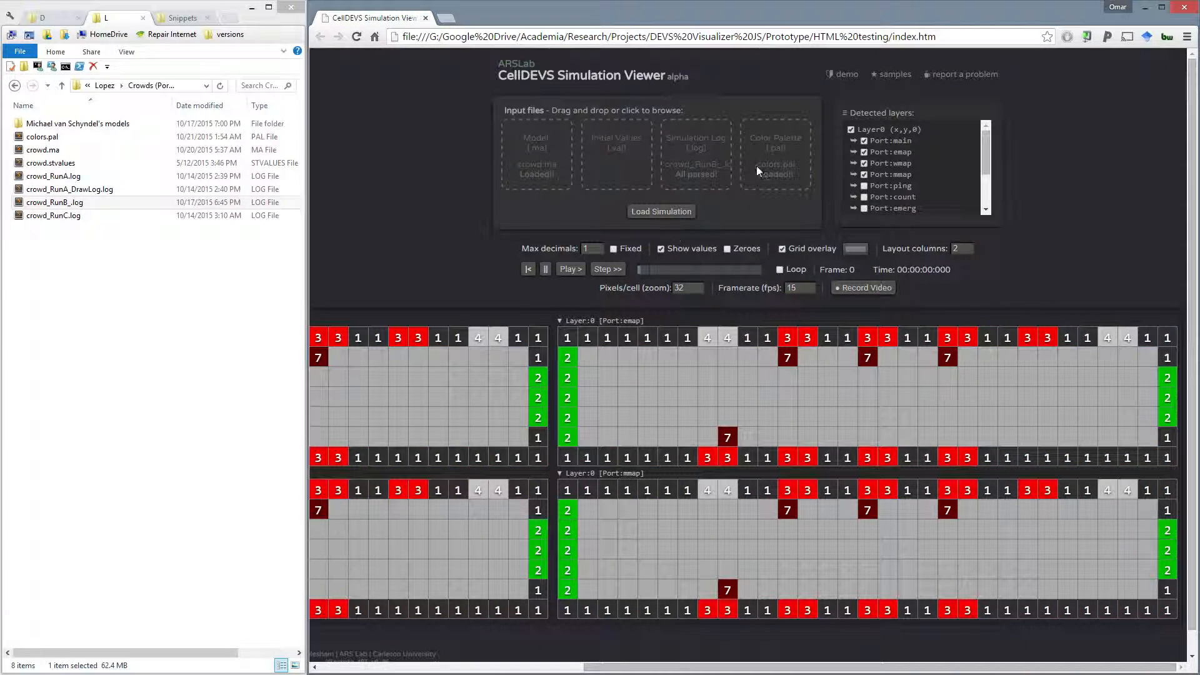
pyautogui.middleClick(862, 349)
pyautogui.middleClick(820, 390)
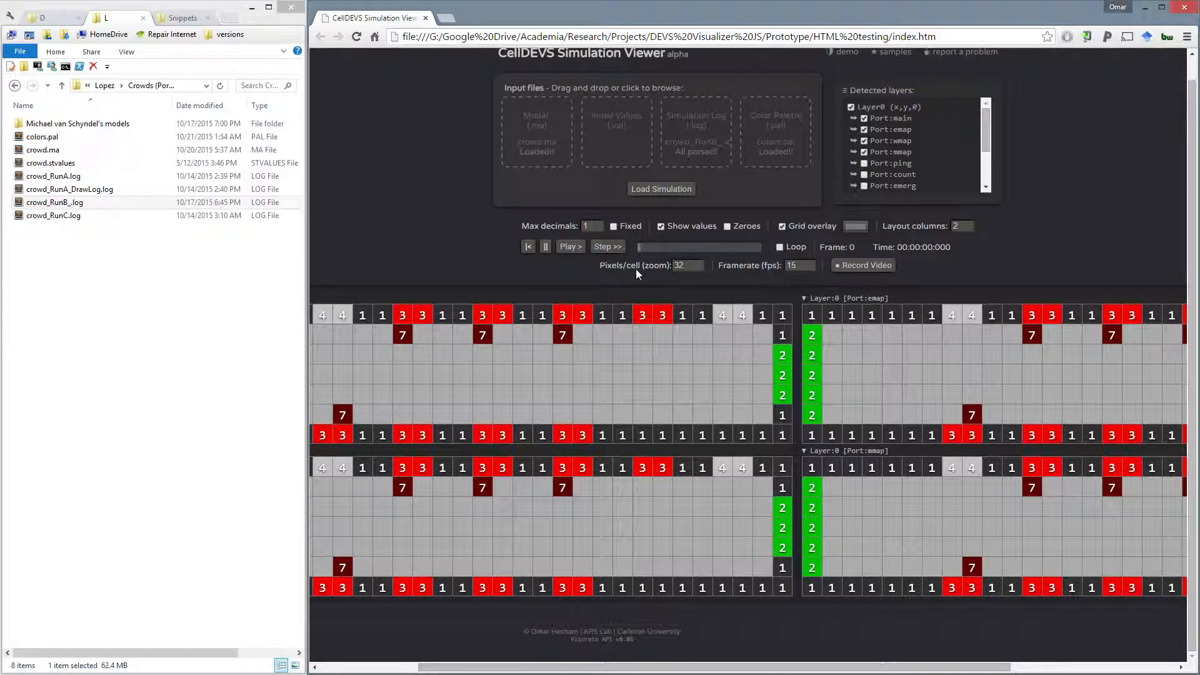
# - Reduce the zoom to 22 pixels per cell so both columns of grids fit the page width
pyautogui.click(699, 268)
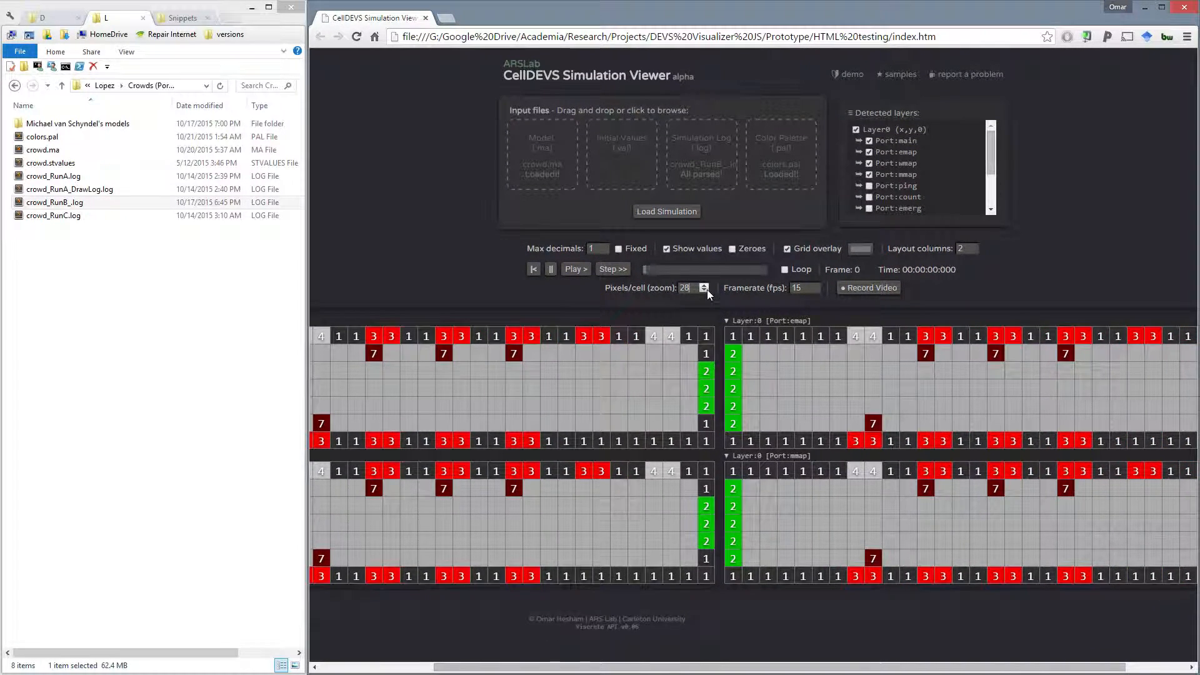
pyautogui.click(705, 290)
pyautogui.click(705, 290)
pyautogui.scroll(-2, 895, 164)
pyautogui.scroll(3, 895, 164)
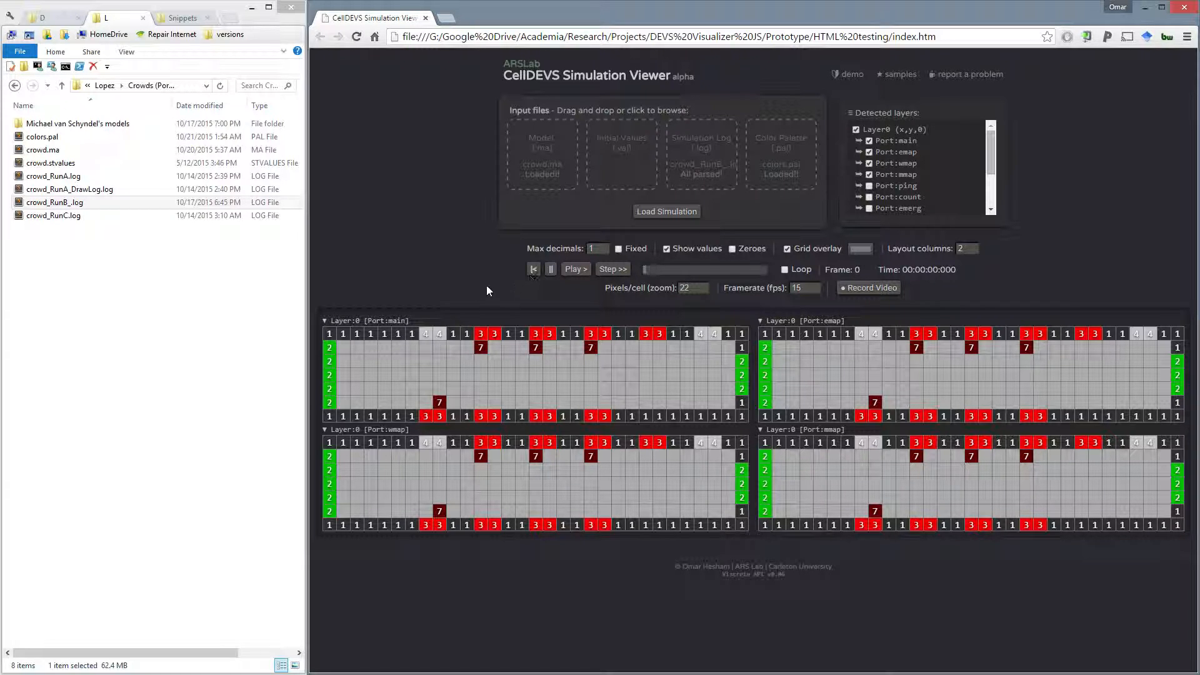
# - From the PersianTapestry folder, supply PersianTapestry.pal as the colour palette, PersianTapestry64-4.val as the initial values and PersianTapestry64-4.ma as the model
pyautogui.click(72, 18)
pyautogui.click(112, 86)
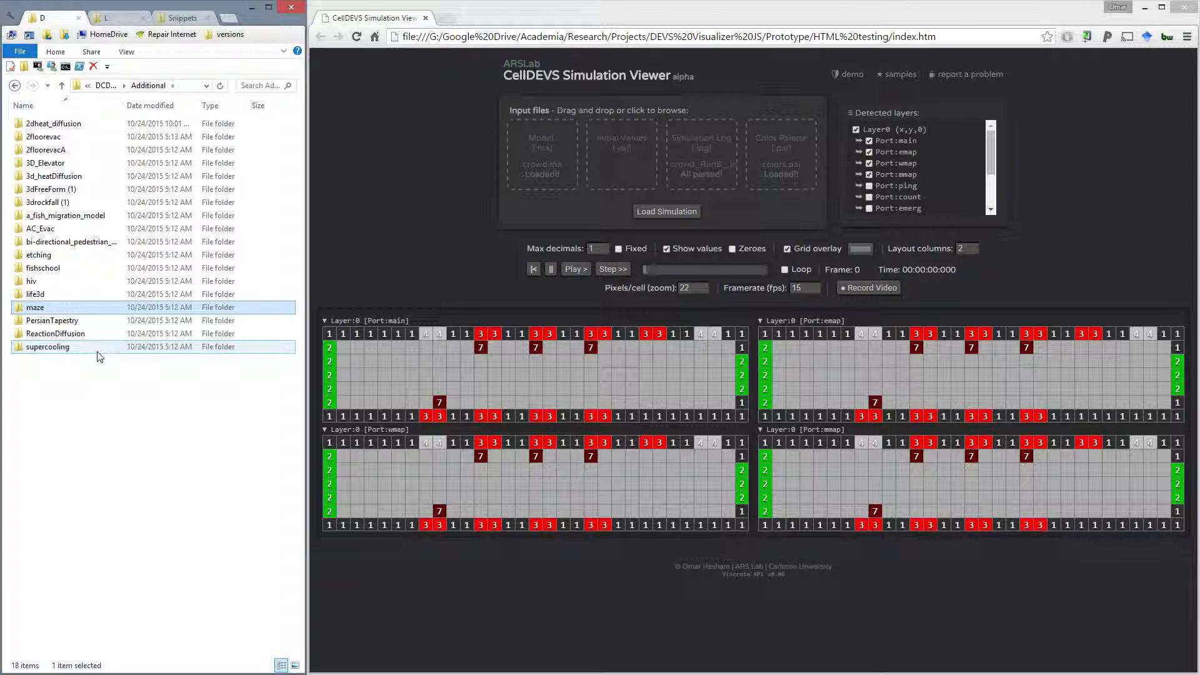
pyautogui.doubleClick(88, 325)
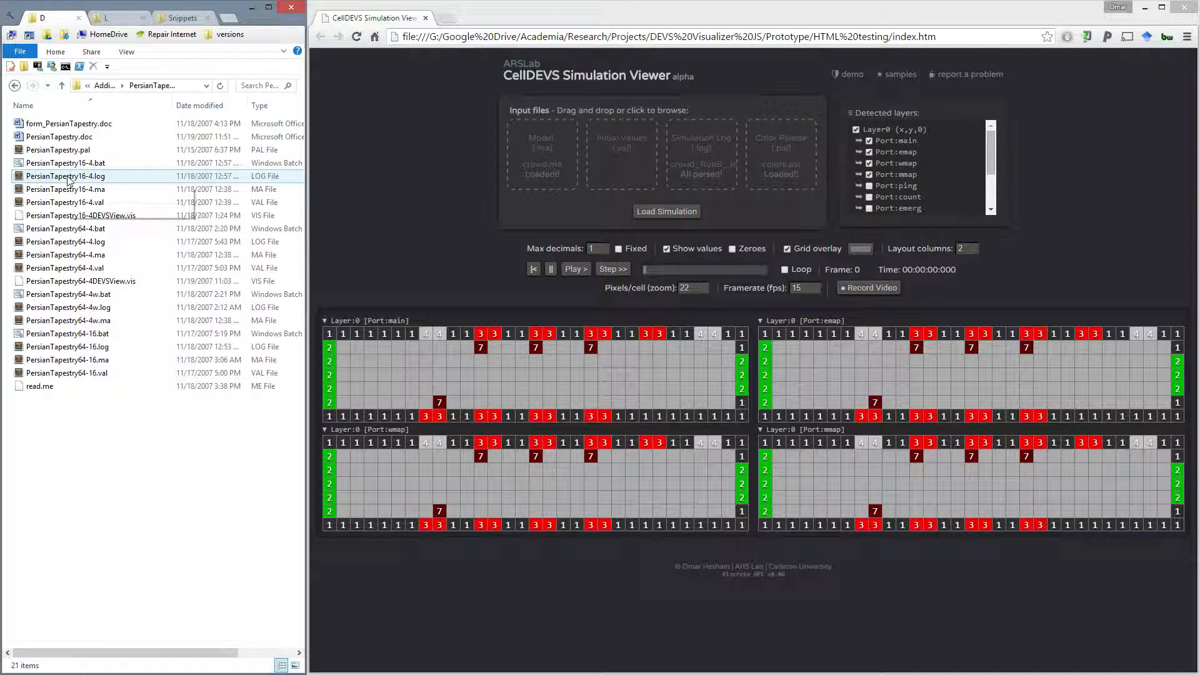
pyautogui.moveTo(58, 150); pyautogui.dragTo(782, 157)
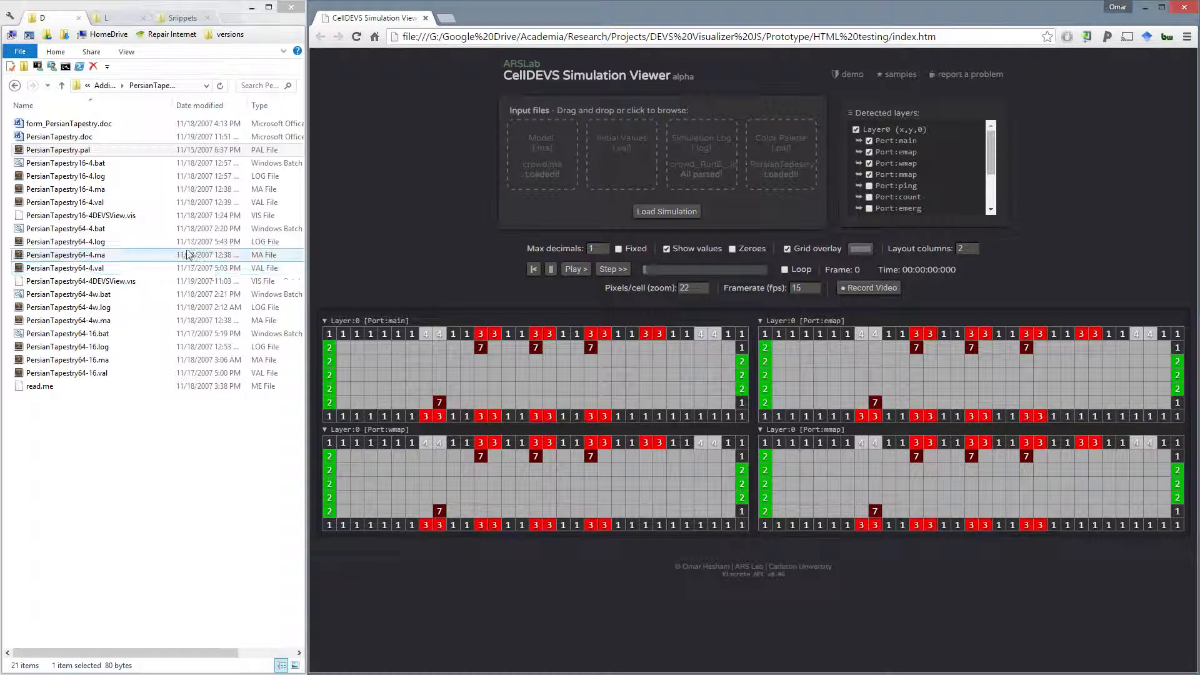
pyautogui.moveTo(80, 268); pyautogui.dragTo(601, 160)
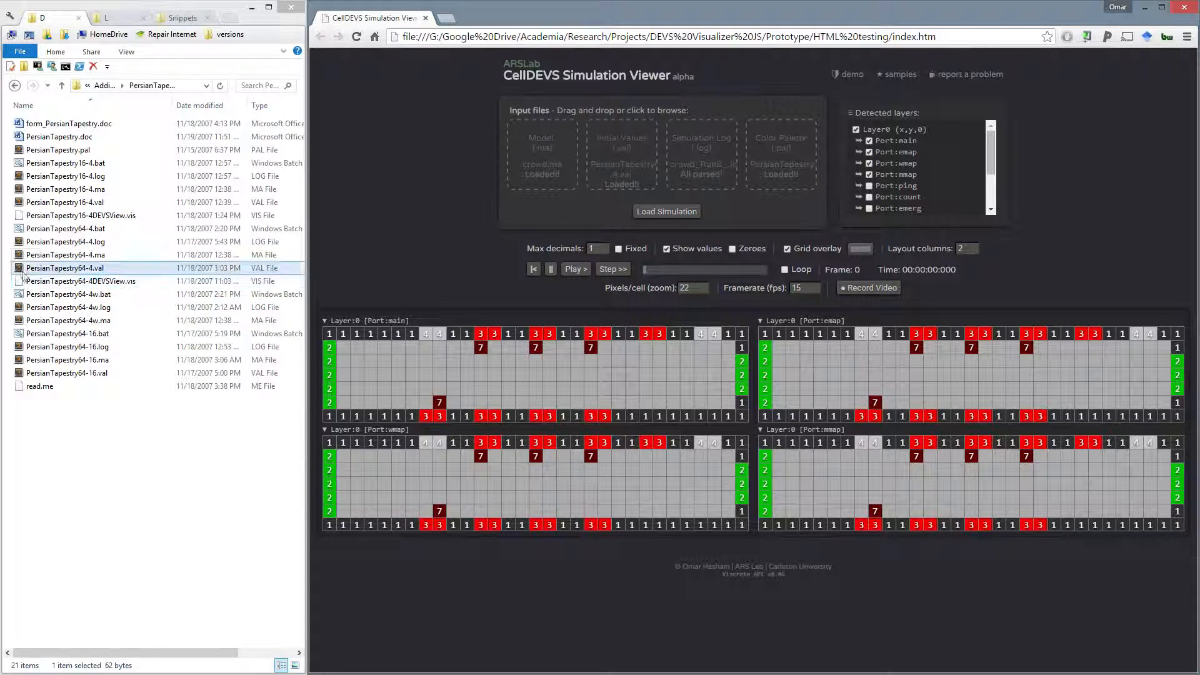
pyautogui.moveTo(82, 263); pyautogui.dragTo(530, 153)
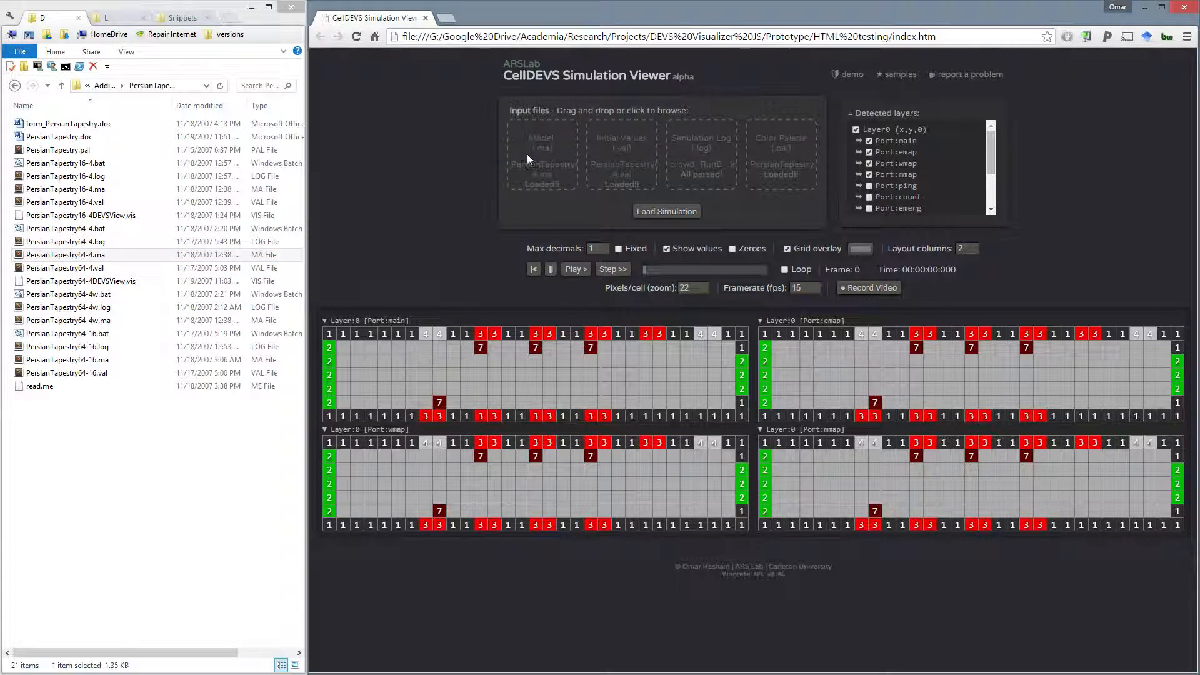
# - Supply PersianTapestry64-4w.log as the simulation log, load the simulation and look over its layer grids
pyautogui.click(90, 230)
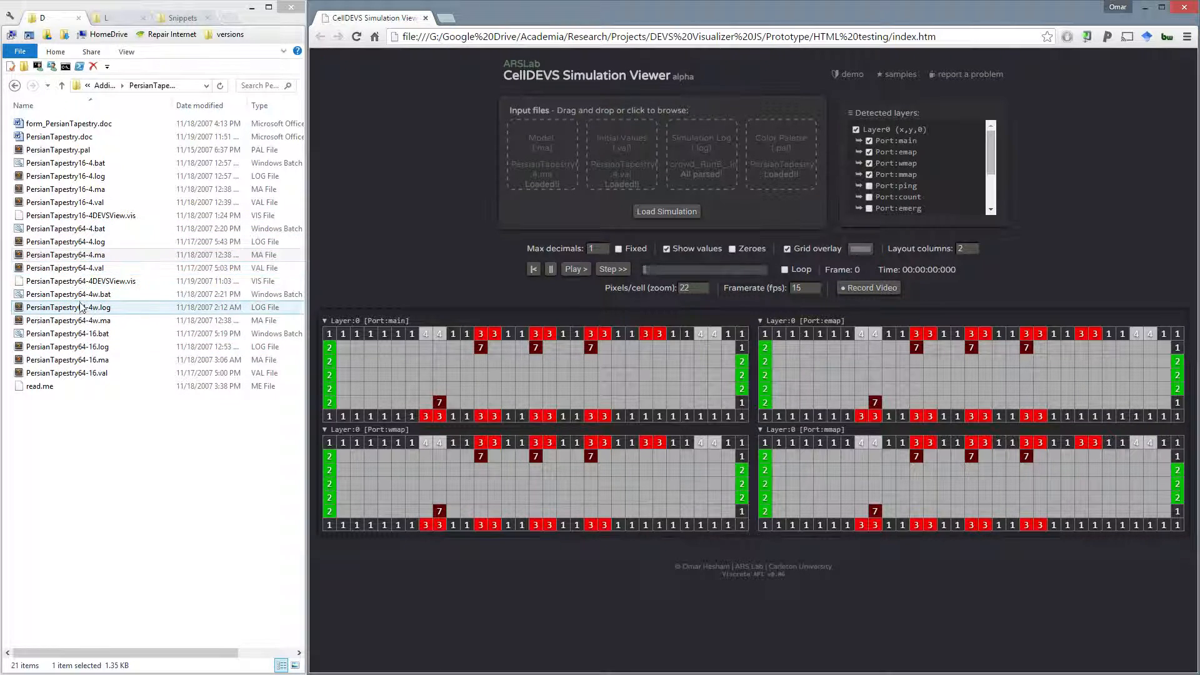
pyautogui.moveTo(82, 310); pyautogui.dragTo(719, 153)
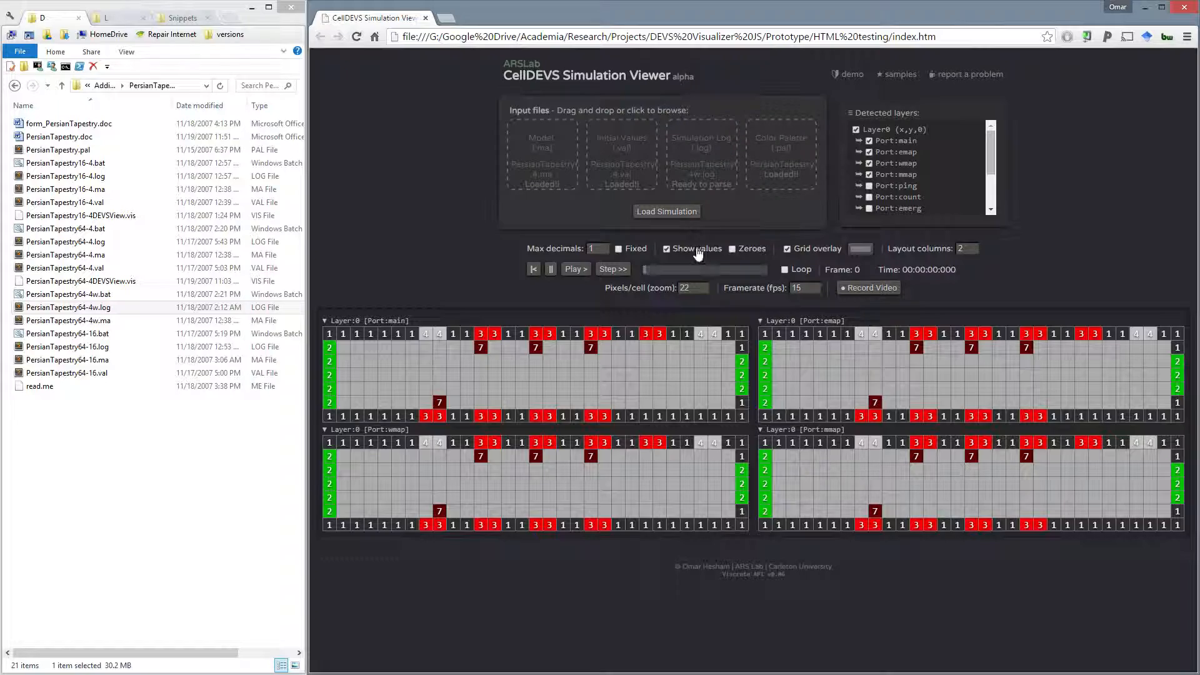
pyautogui.click(676, 217)
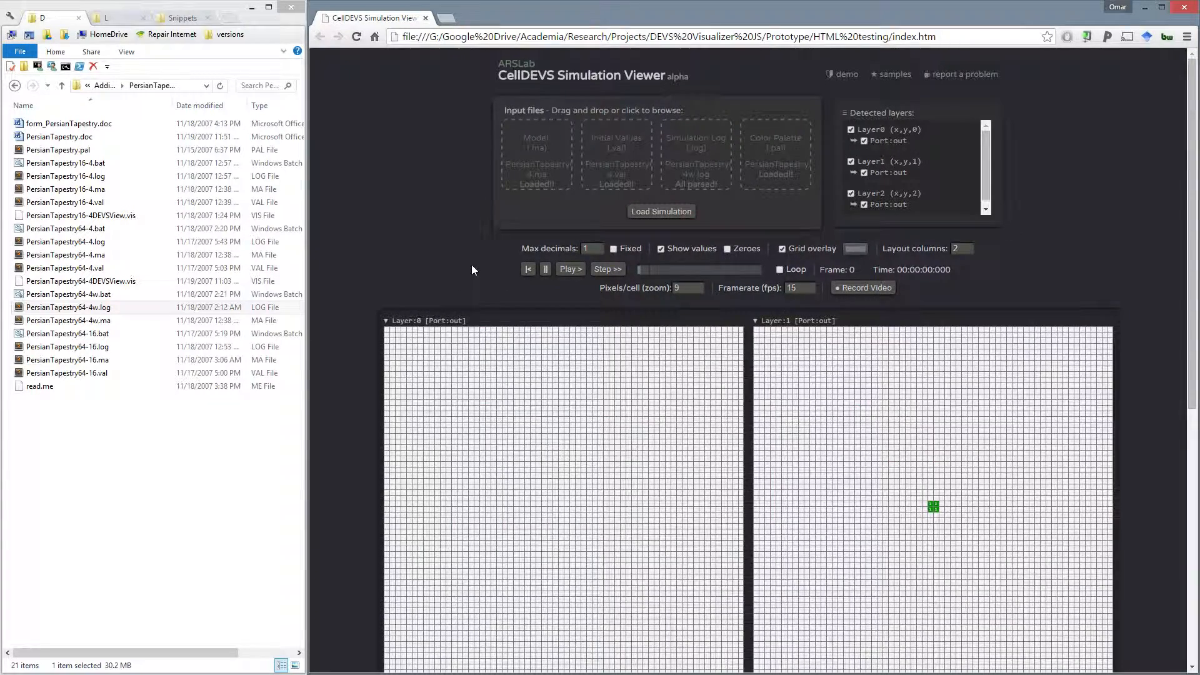
pyautogui.scroll(-3, 468, 337)
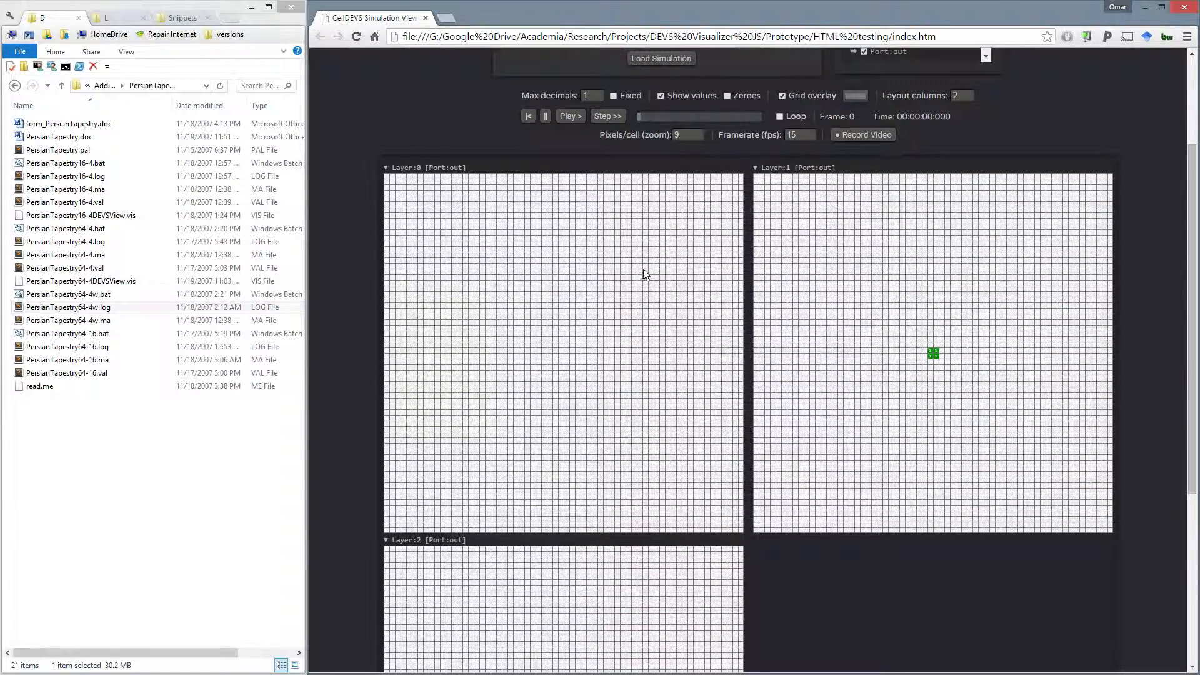
pyautogui.scroll(4, 993, 160)
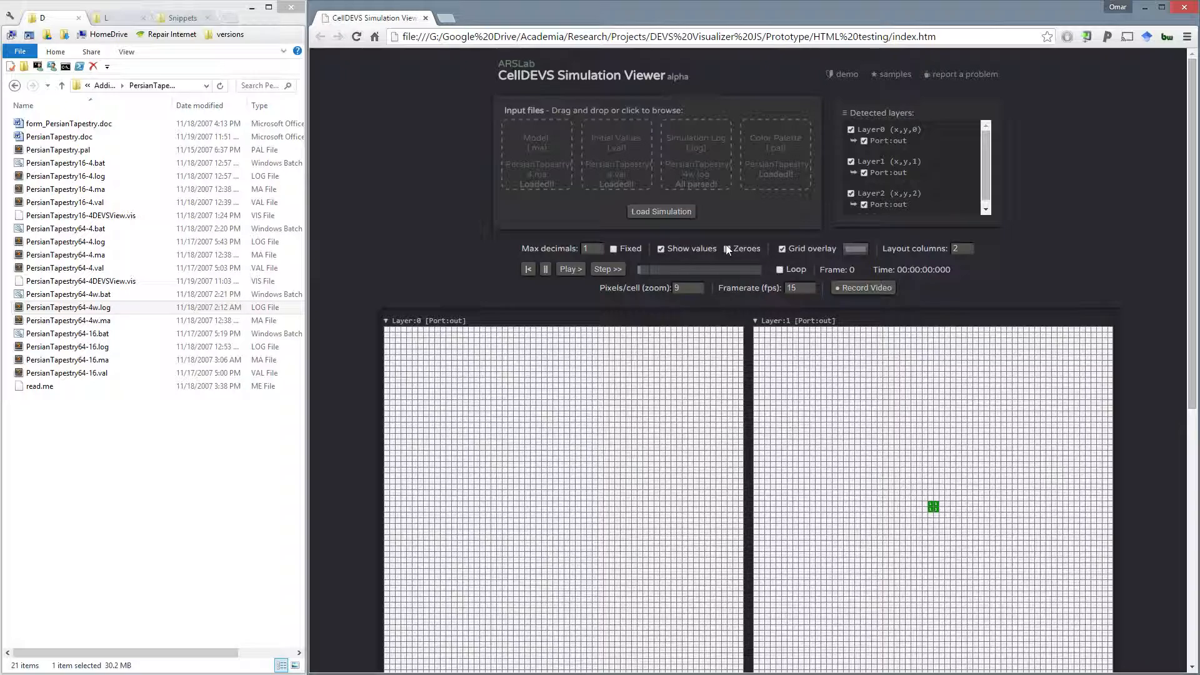
# - Hide the cell values and grid overlay, and reduce the zoom to 5 pixels per cell
pyautogui.click(670, 249)
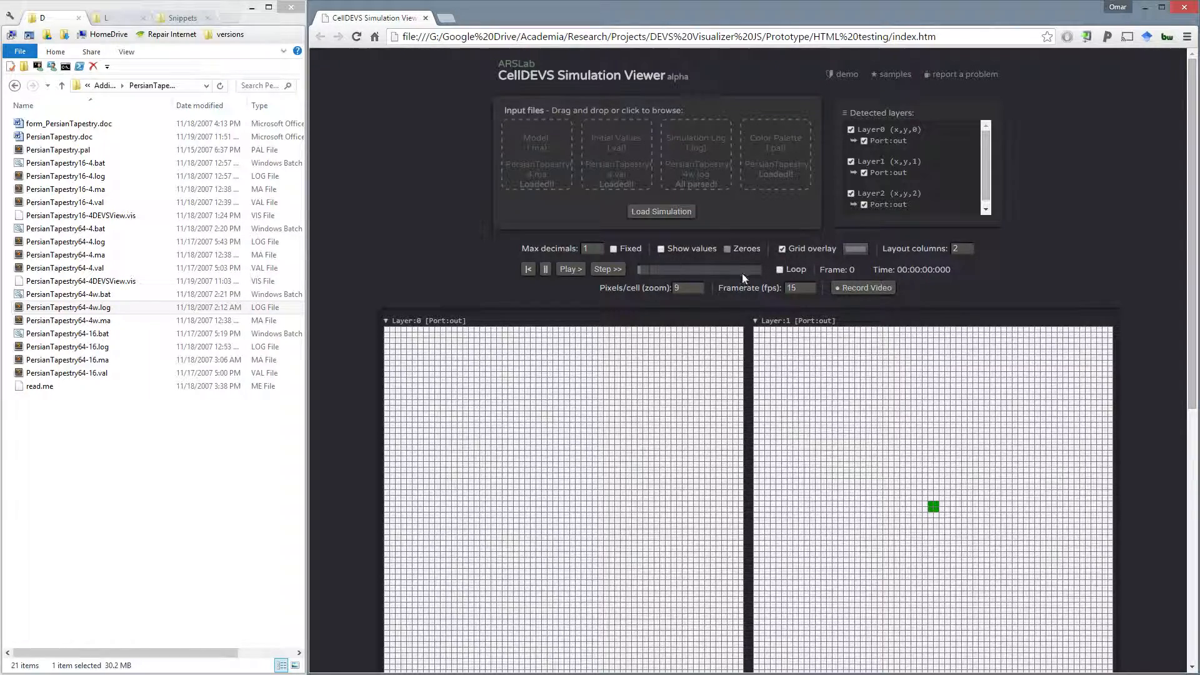
pyautogui.click(782, 250)
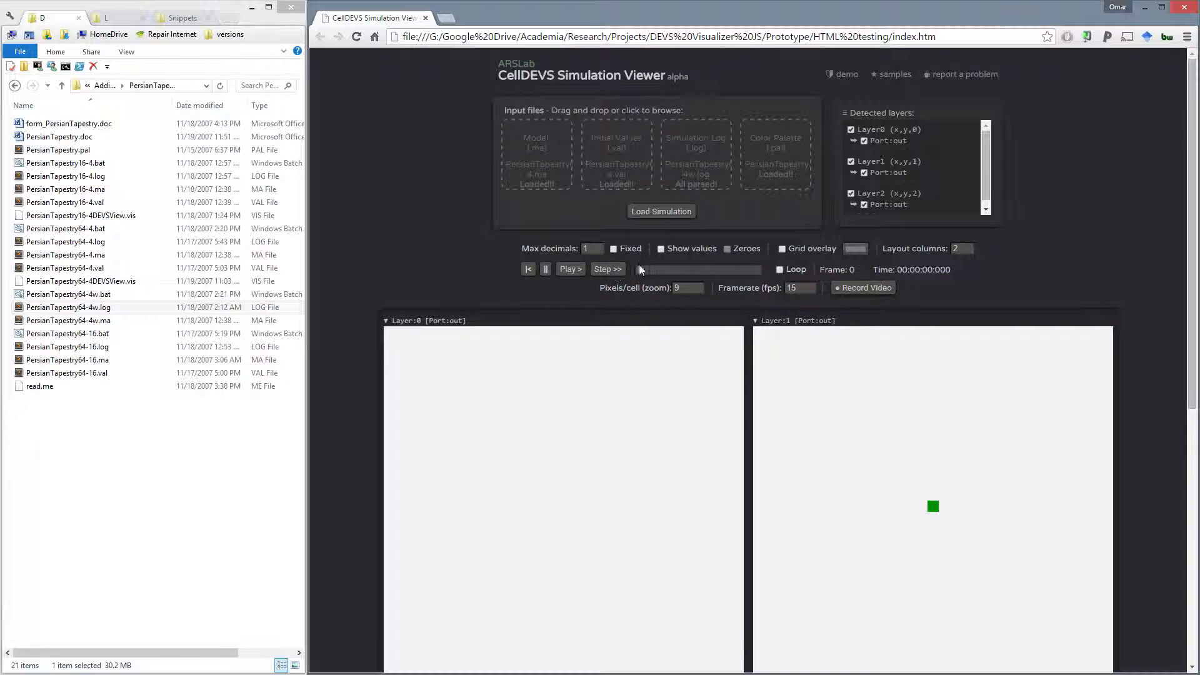
pyautogui.click(699, 291)
pyautogui.click(698, 291)
pyautogui.click(699, 291)
pyautogui.click(699, 291)
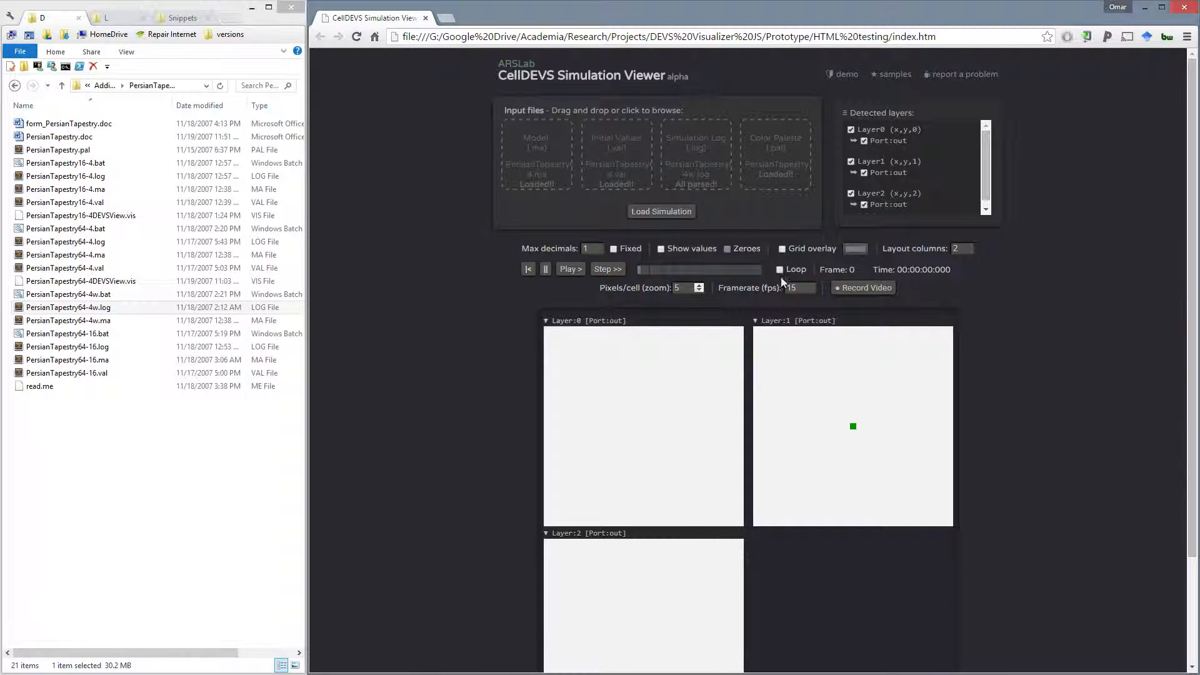
# - Arrange the layer grids in 3 layout columns and play the simulation
pyautogui.click(968, 251)
pyautogui.click(971, 248)
pyautogui.click(971, 248)
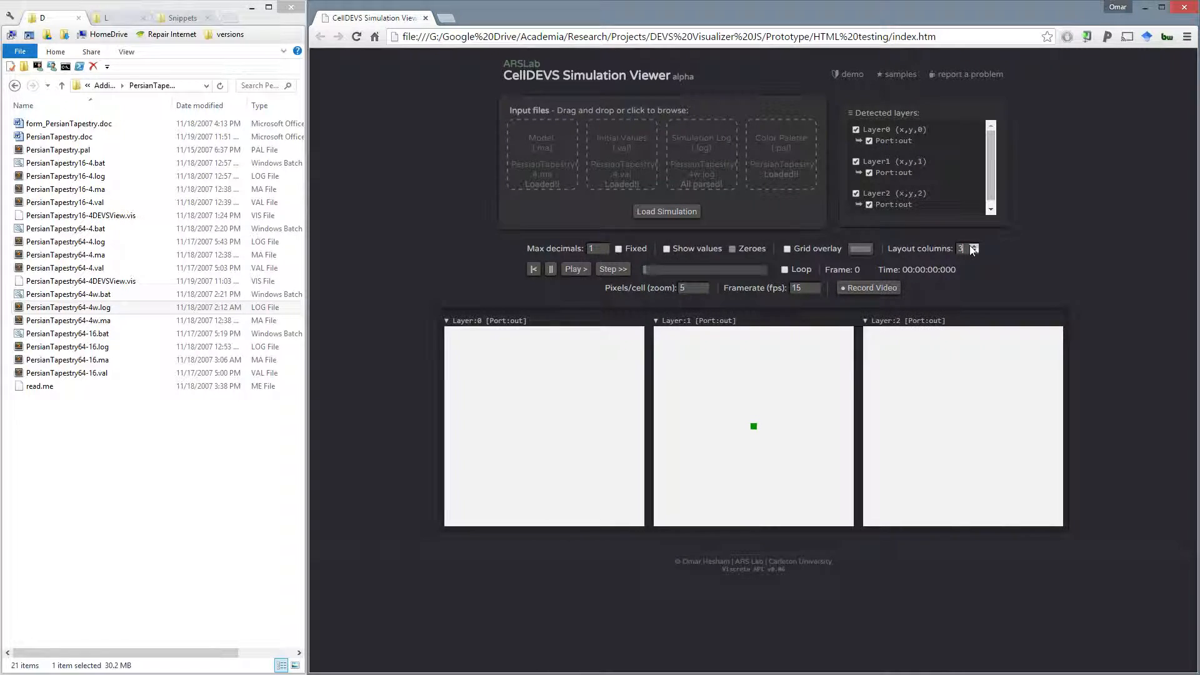
pyautogui.click(569, 271)
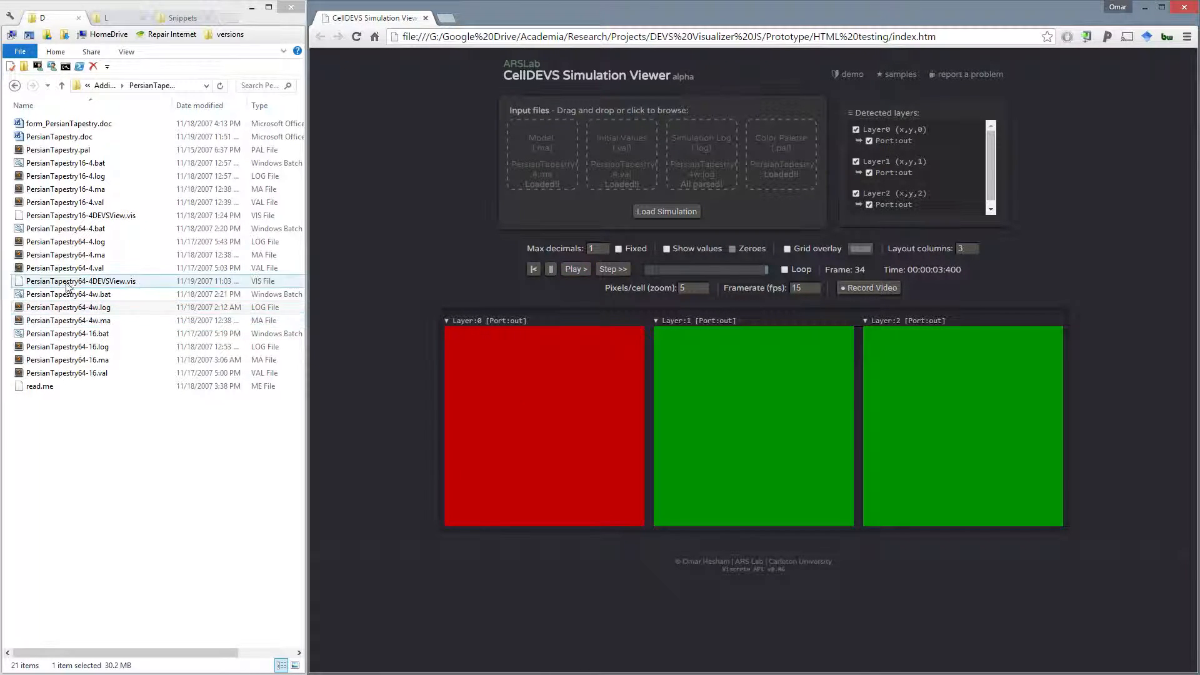
# - Replace the simulation log with PersianTapestry64-4.log and load the simulation again
pyautogui.moveTo(66, 241); pyautogui.dragTo(690, 150)
pyautogui.click(660, 212)
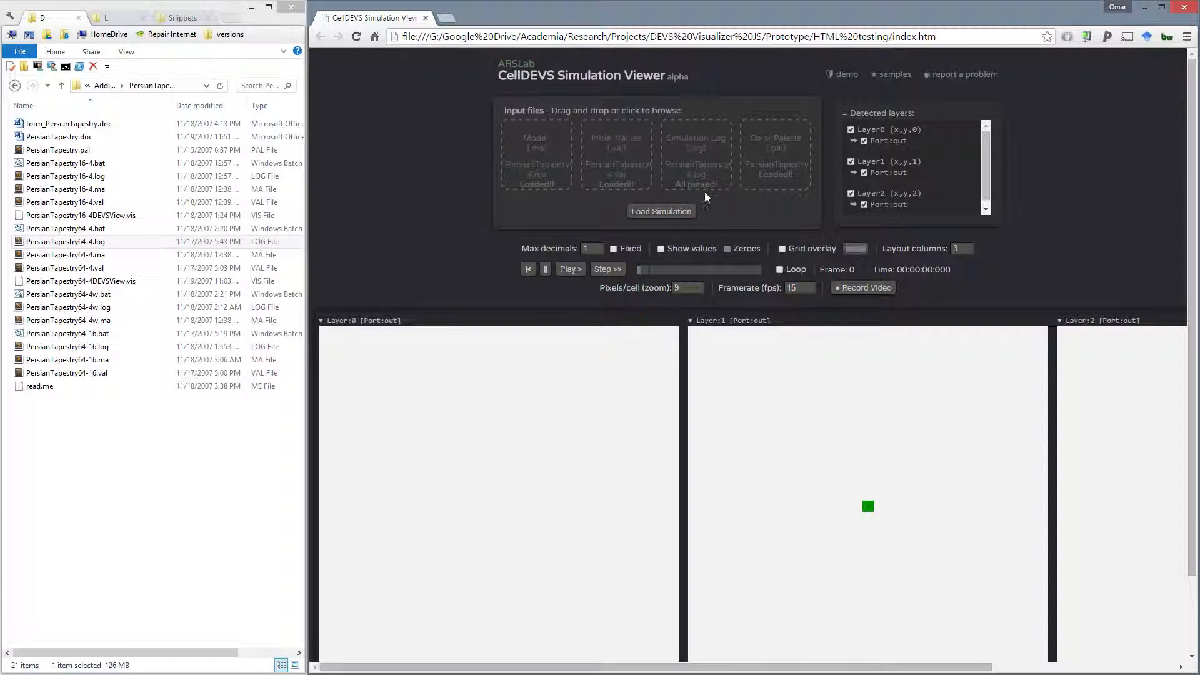
pyautogui.hscroll(1, 589, 303)
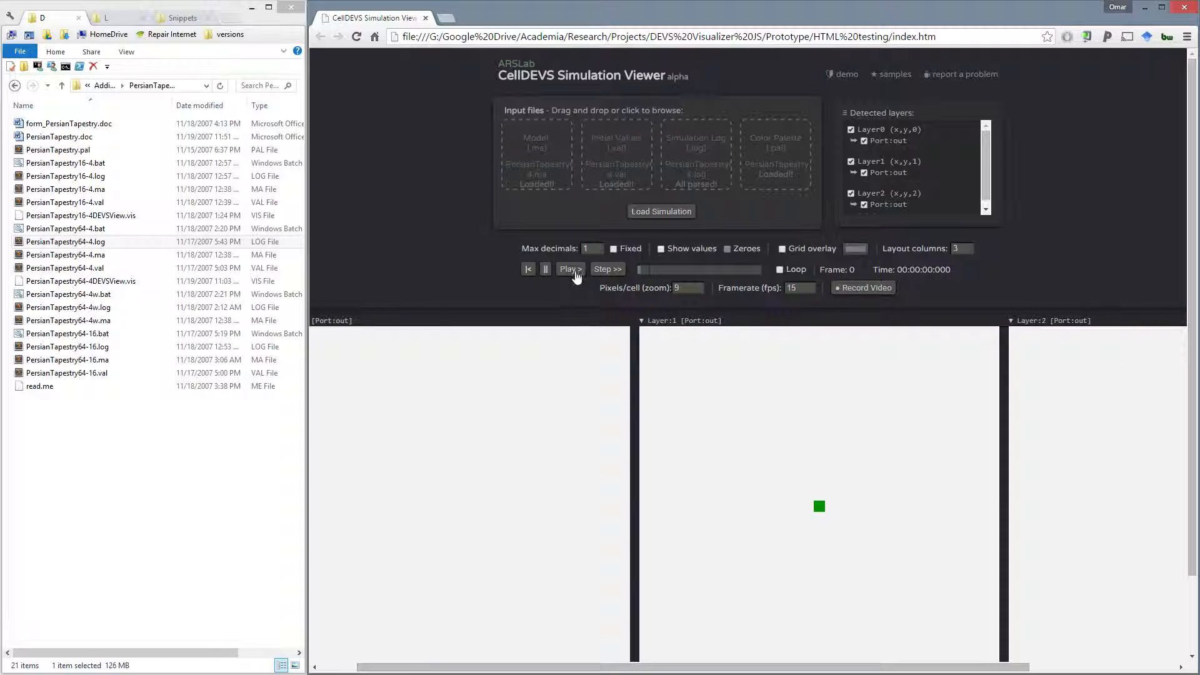
# - Reduce the zoom to 6 pixels per cell so all three layers fit side by side, and play the simulation
pyautogui.click(699, 287)
pyautogui.click(700, 291)
pyautogui.click(700, 291)
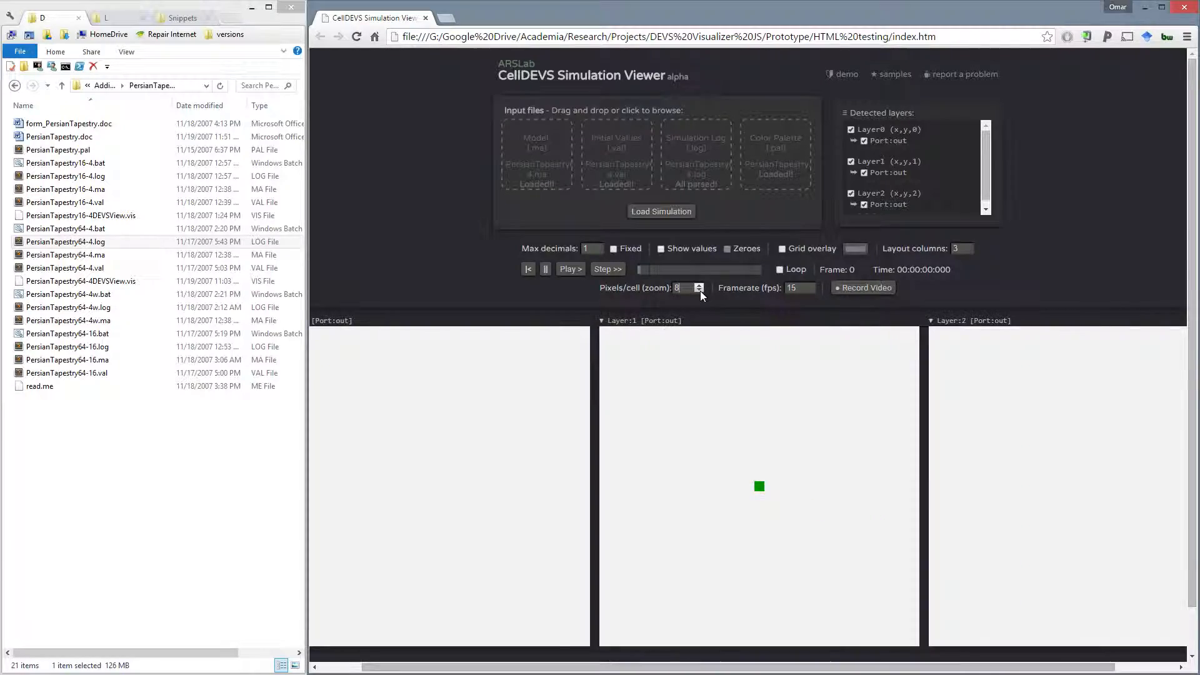
pyautogui.click(700, 291)
pyautogui.click(700, 291)
pyautogui.click(575, 269)
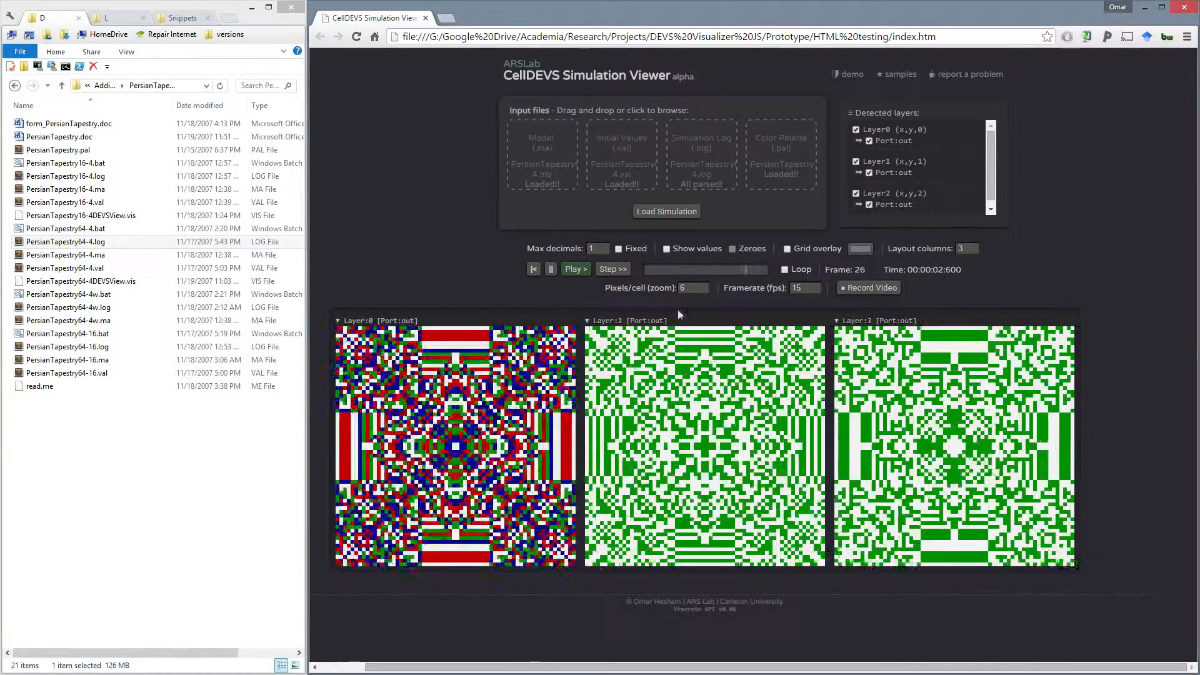
# - Replay the tapestry simulation from its first frame with looping enabled and the framerate raised to 34 fps
pyautogui.click(816, 285)
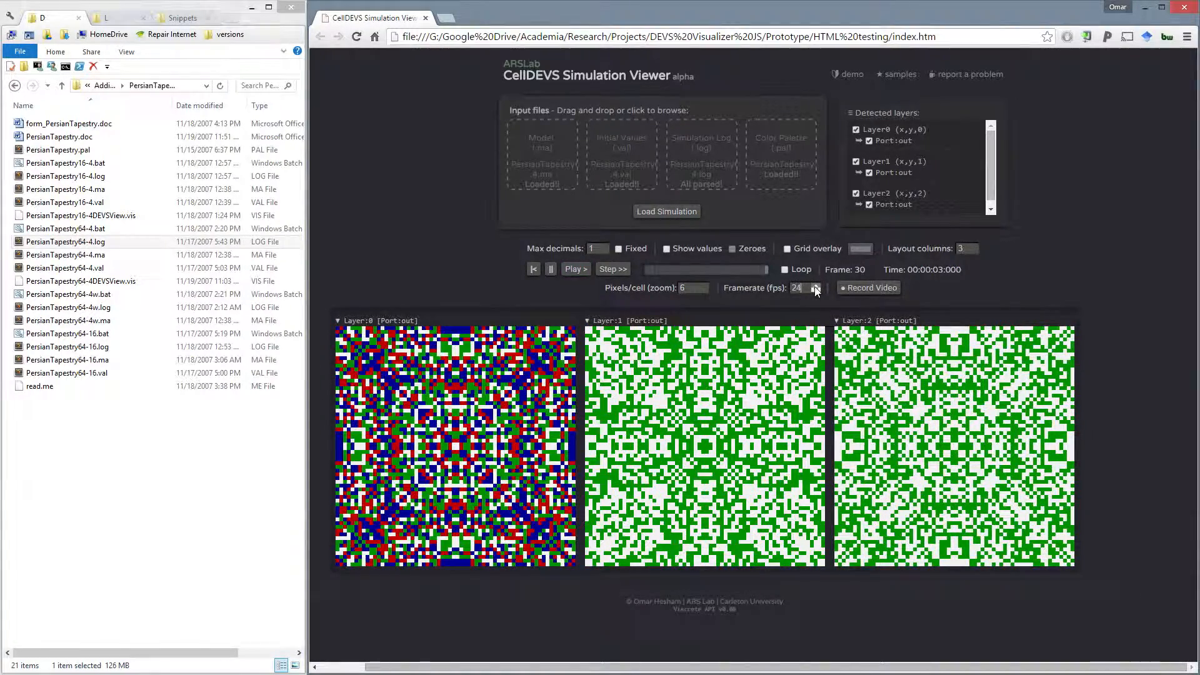
pyautogui.click(785, 269)
pyautogui.click(533, 270)
pyautogui.click(575, 269)
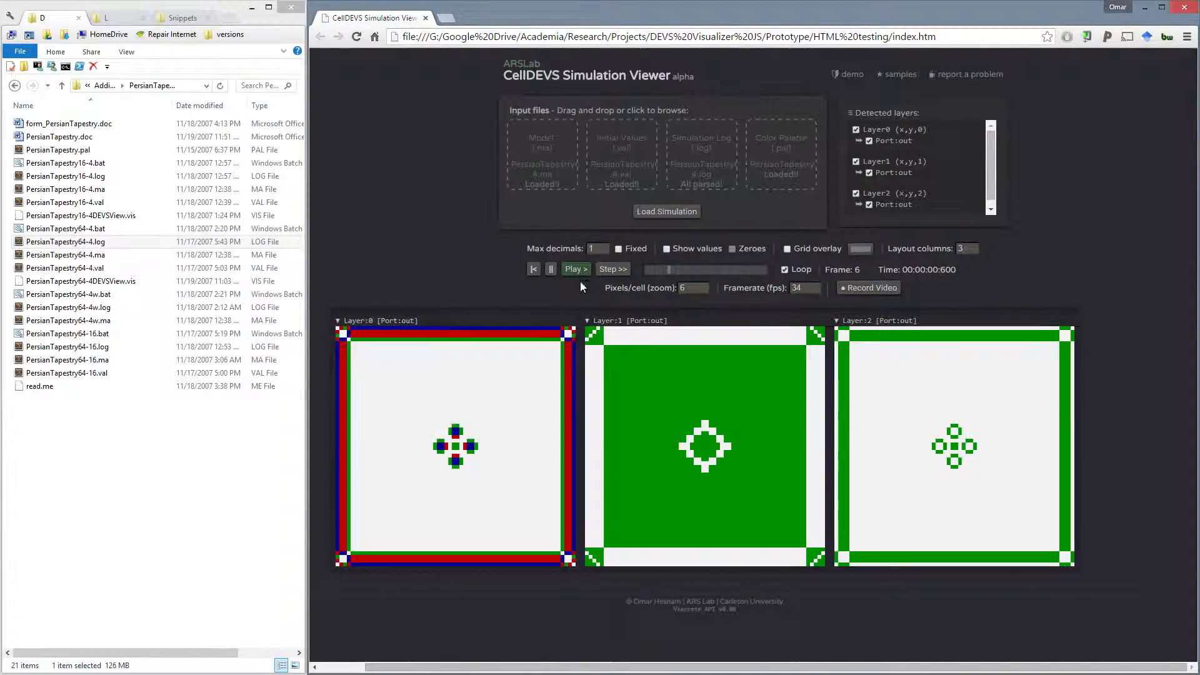
# - Speed up the looping playback to 45 fps and bring the framerate back down to 30 fps
pyautogui.click(816, 286)
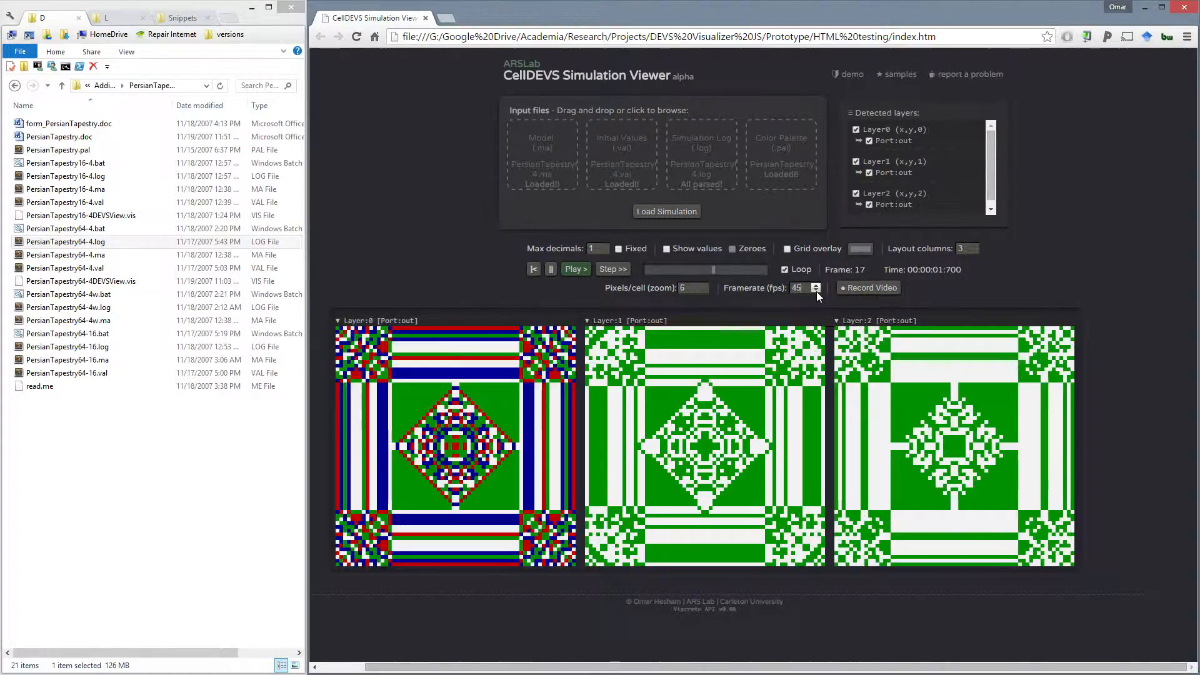
pyautogui.click(816, 291)
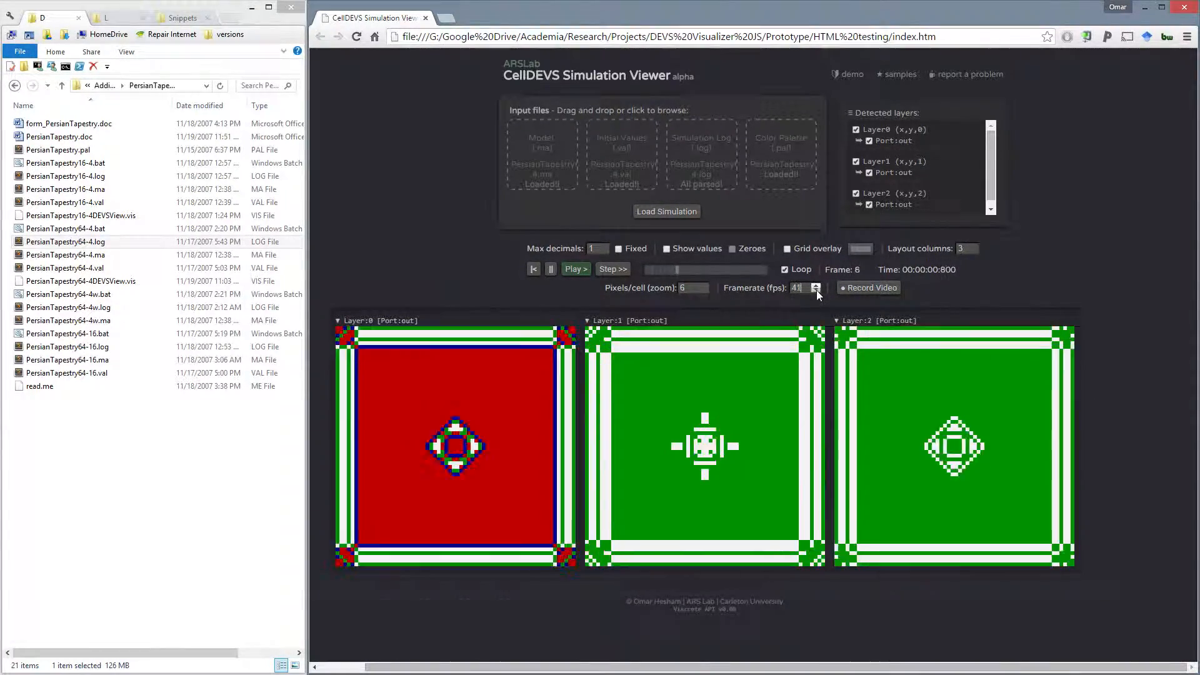
pyautogui.click(817, 290)
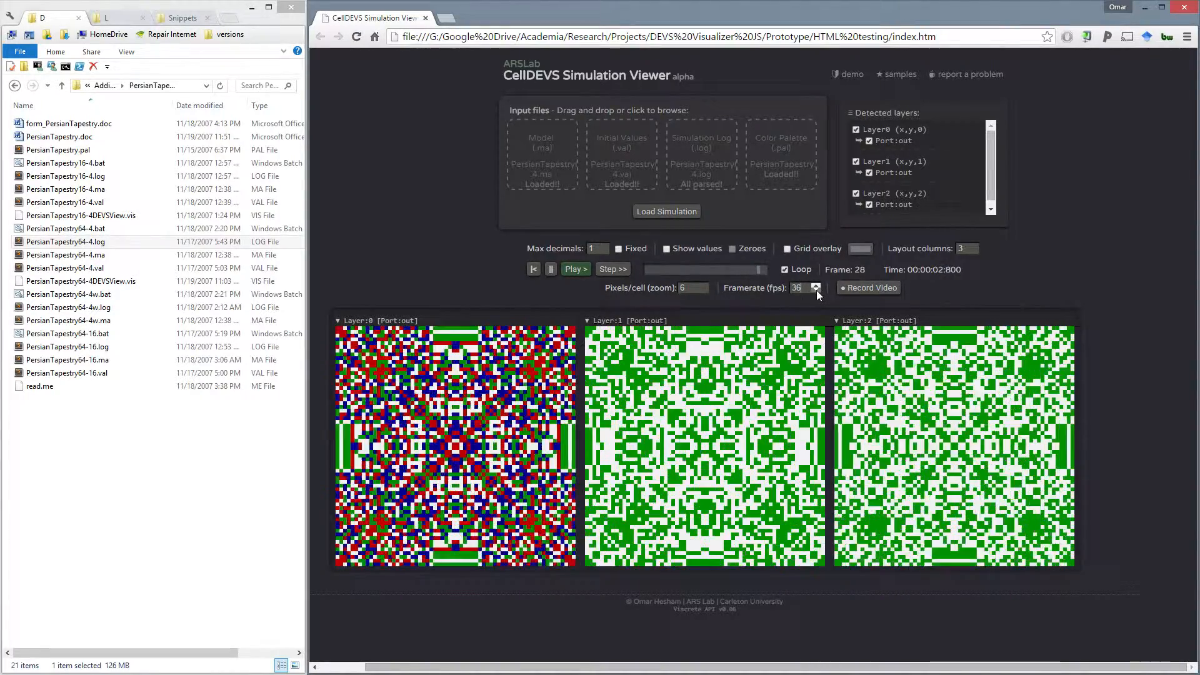
pyautogui.click(817, 291)
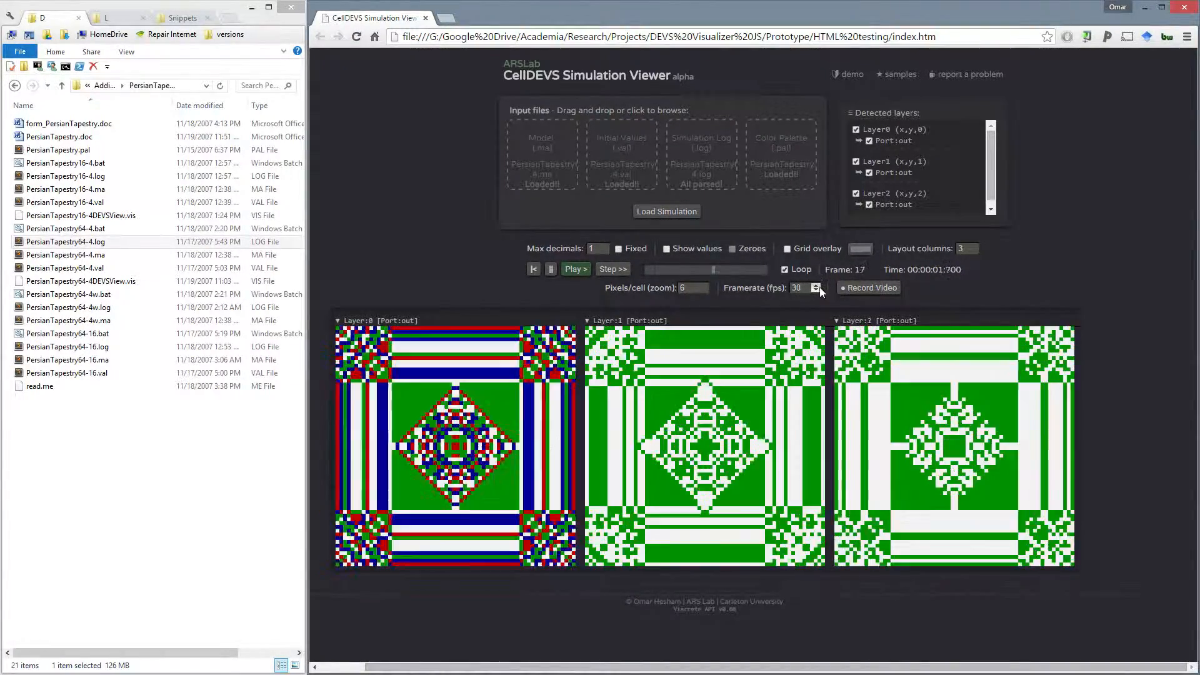
# - Record the tapestry simulation as a video, watch it in its preview window and close the preview
pyautogui.click(869, 288)
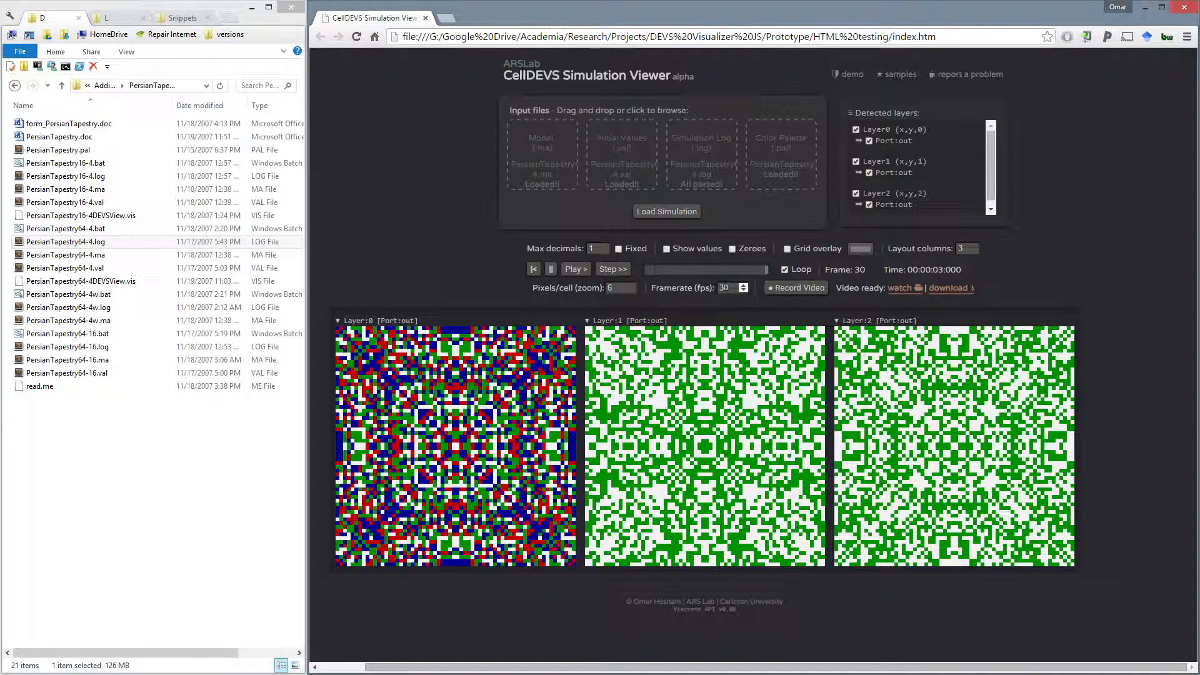
pyautogui.click(898, 288)
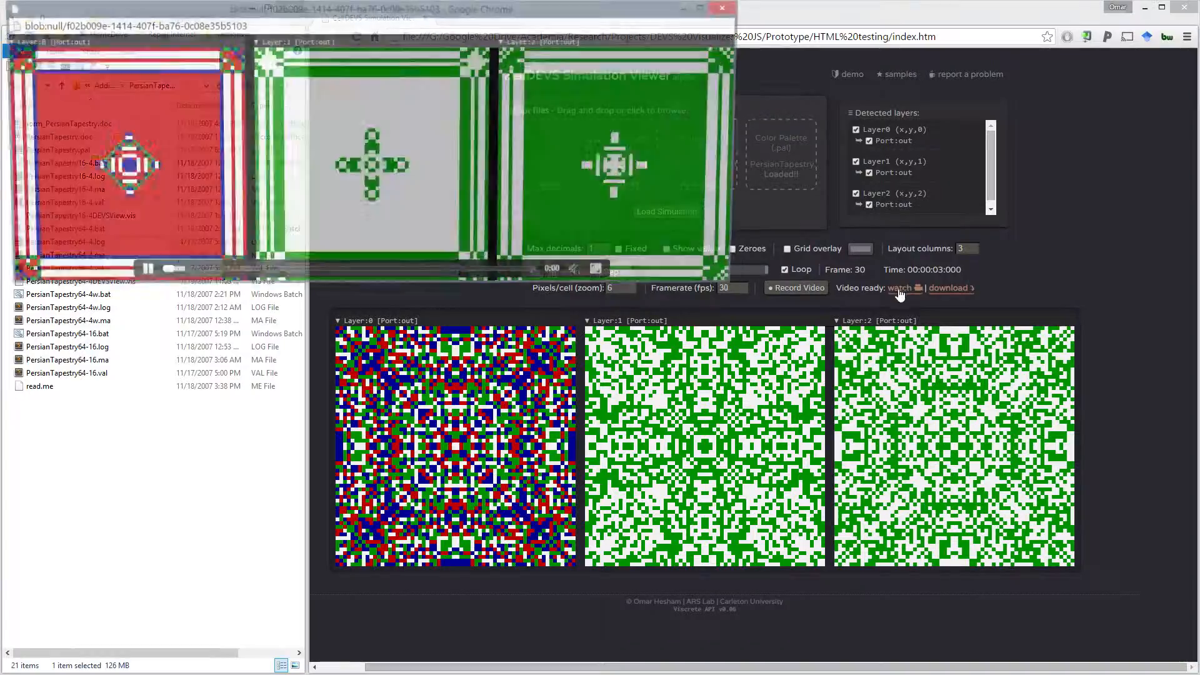
pyautogui.click(141, 274)
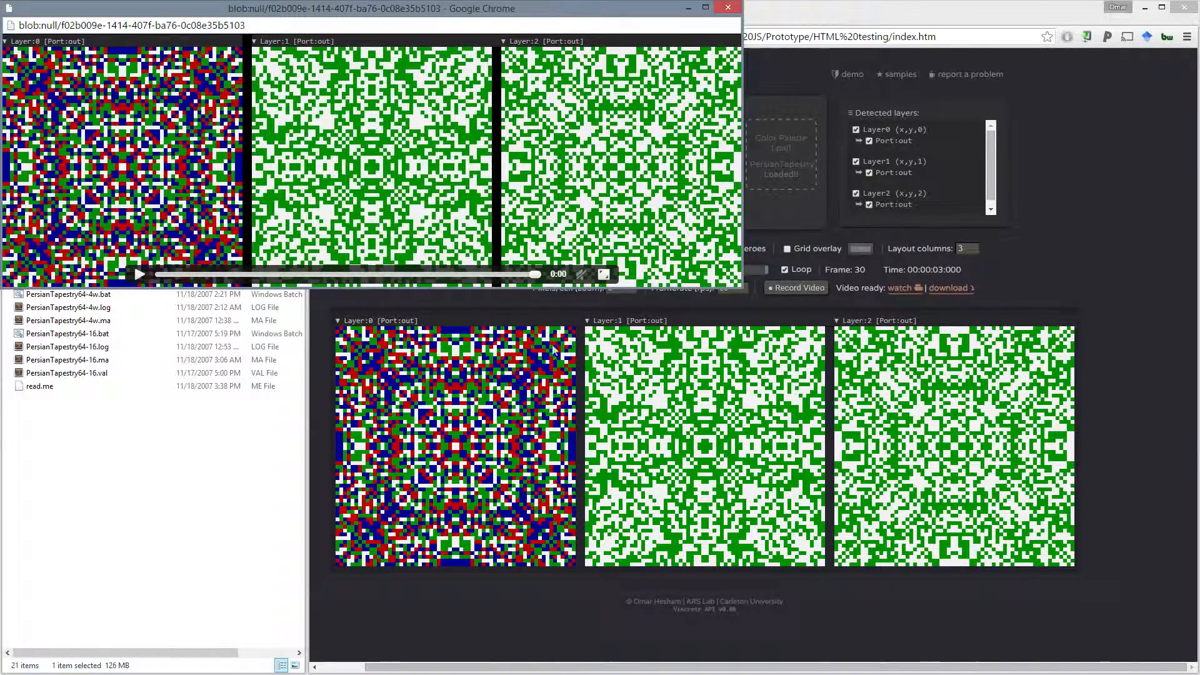
pyautogui.moveTo(392, 16); pyautogui.dragTo(398, 34)
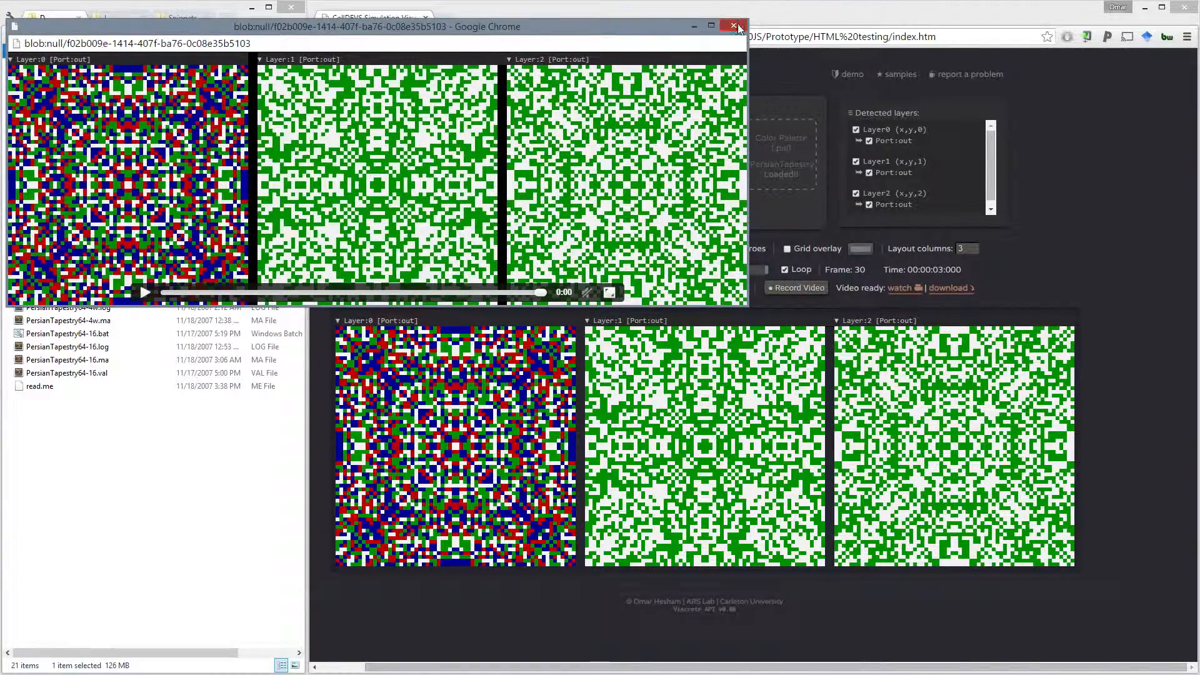
pyautogui.click(734, 25)
# - Download the recorded video as PersianTapestry64-4.webm, play it in VLC media player and close the player
pyautogui.click(948, 288)
pyautogui.click(416, 665)
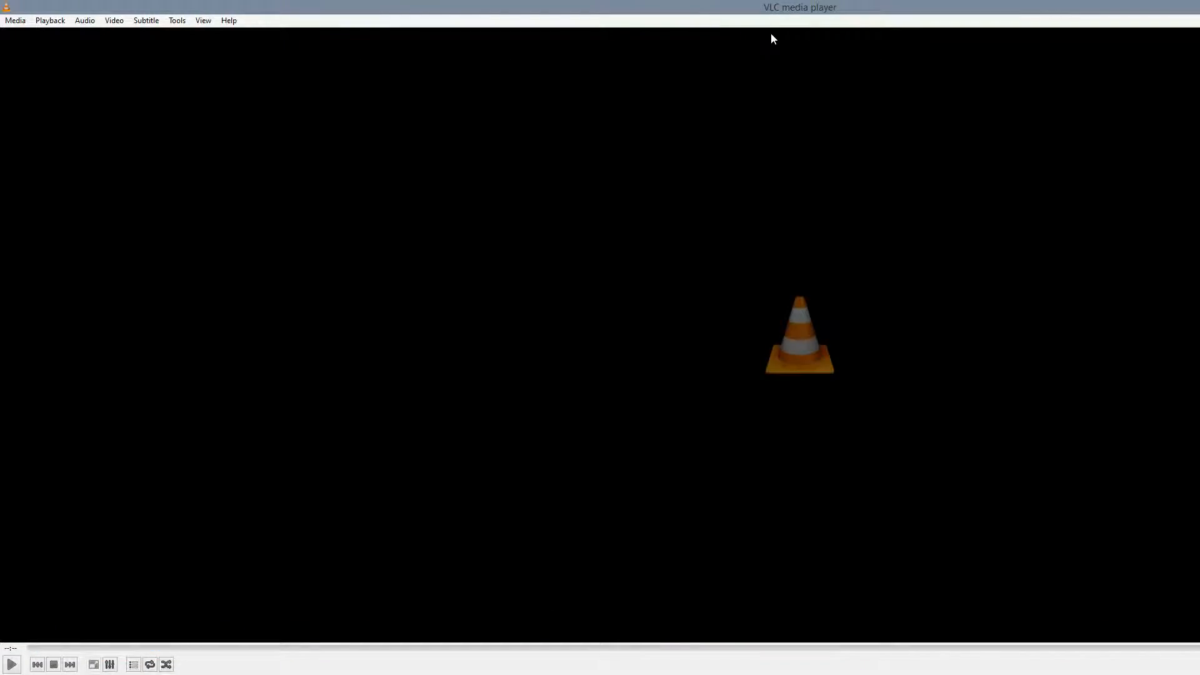
pyautogui.moveTo(857, 7); pyautogui.dragTo(0, 170)
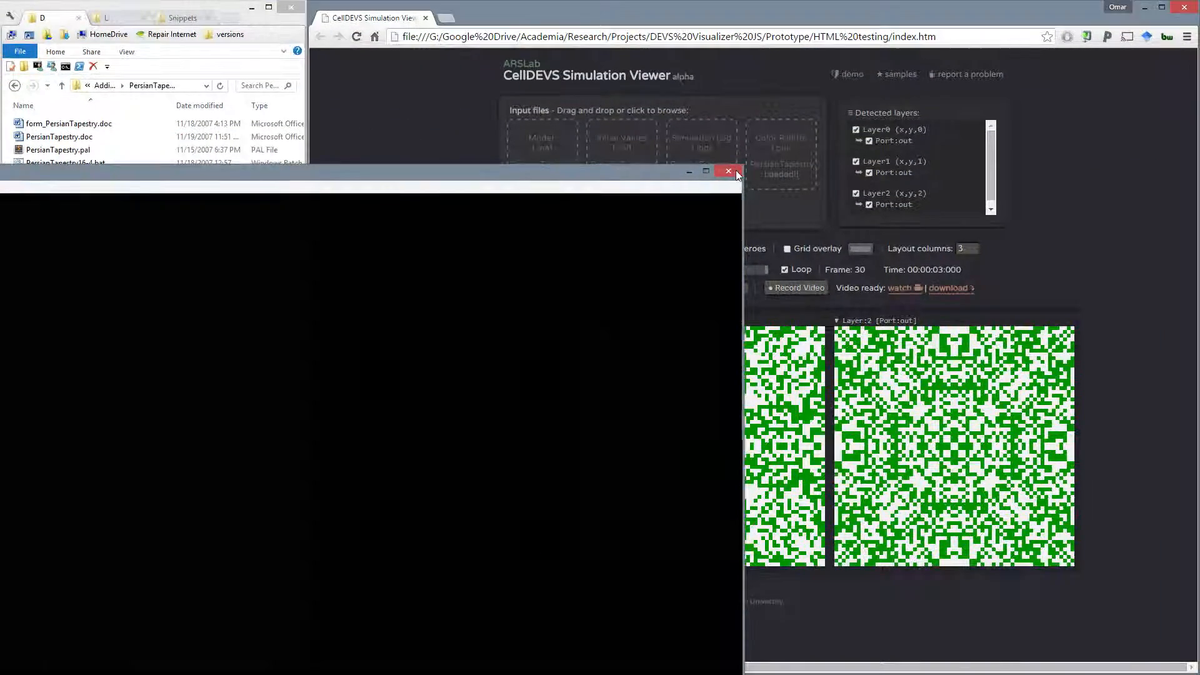
pyautogui.click(731, 170)
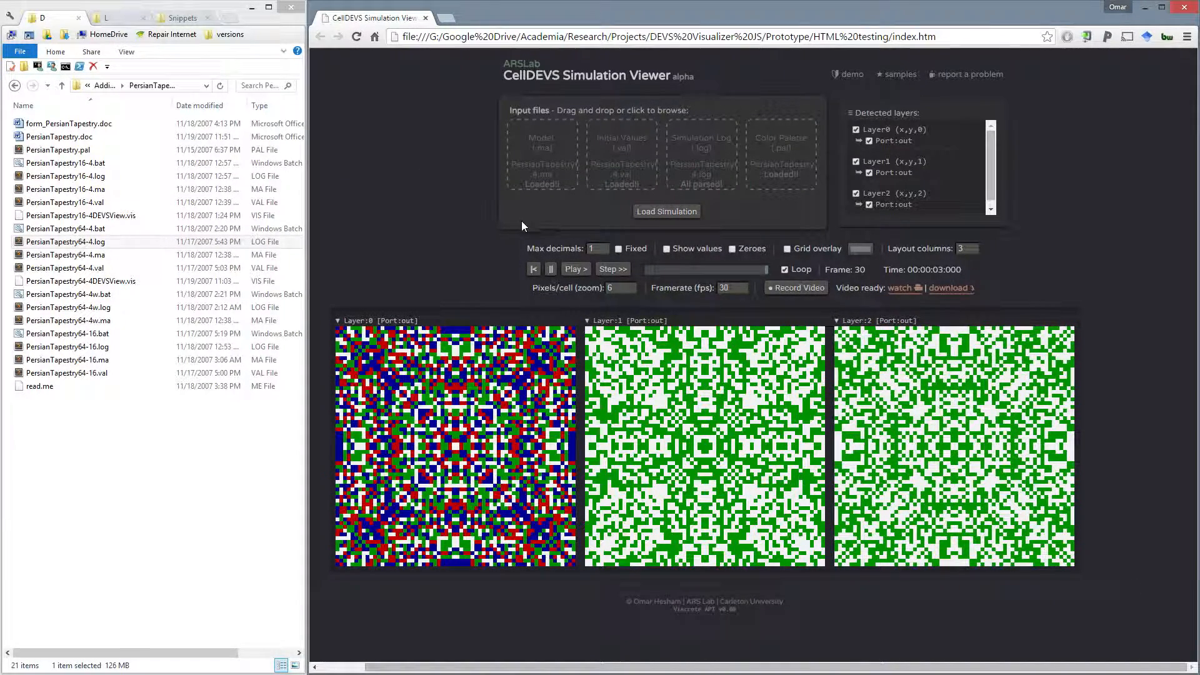